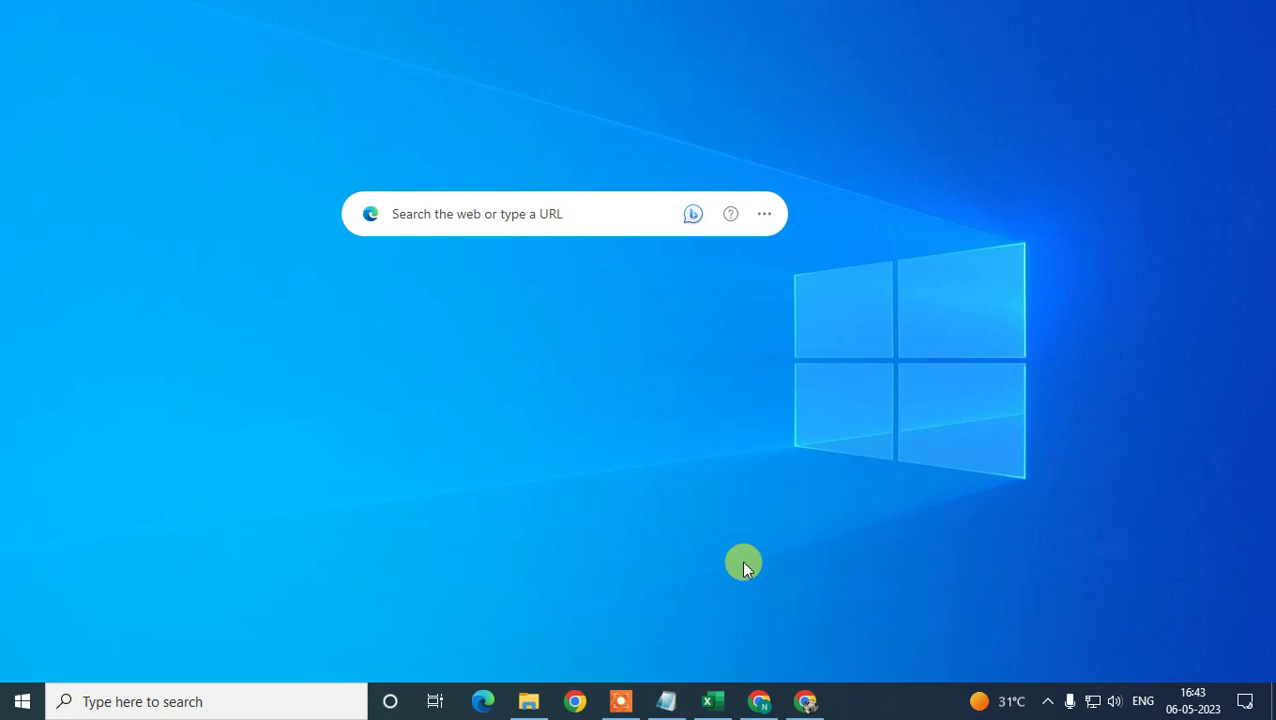
- Refresh the desktop and bring up Chrome showing the Google homepage
right_click(502, 336)
left_click(583, 394)
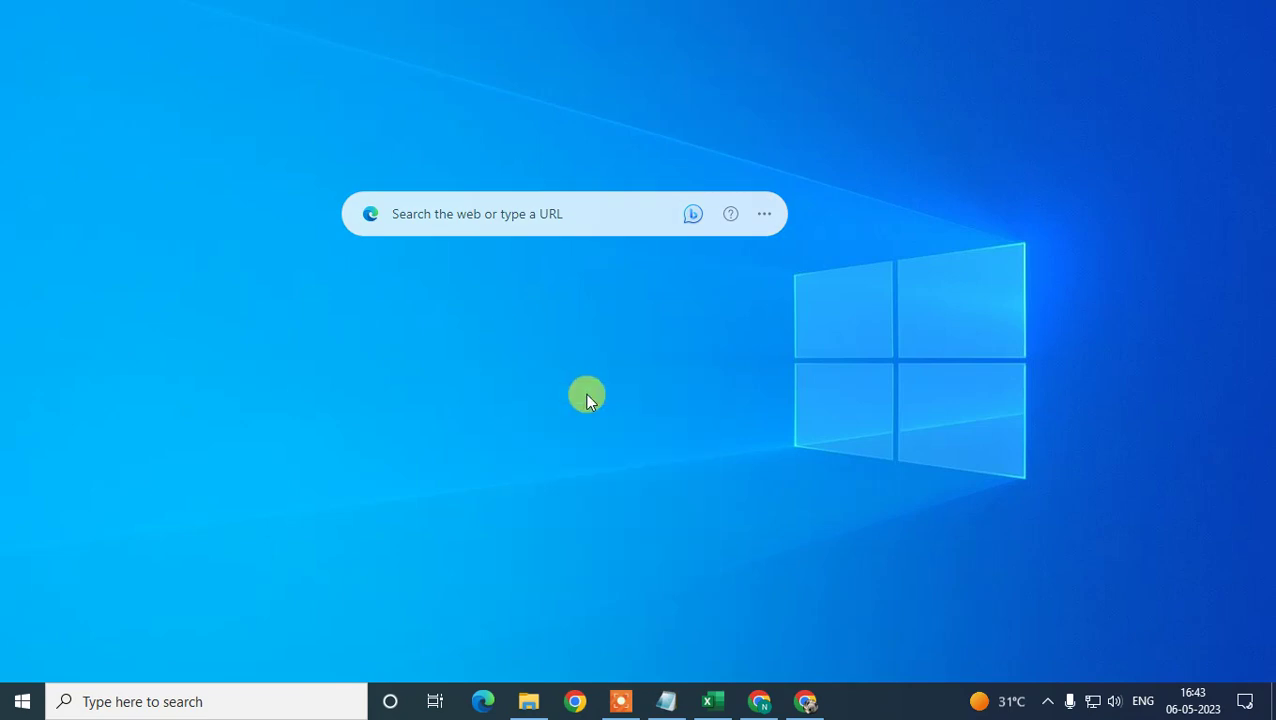
left_click(805, 701)
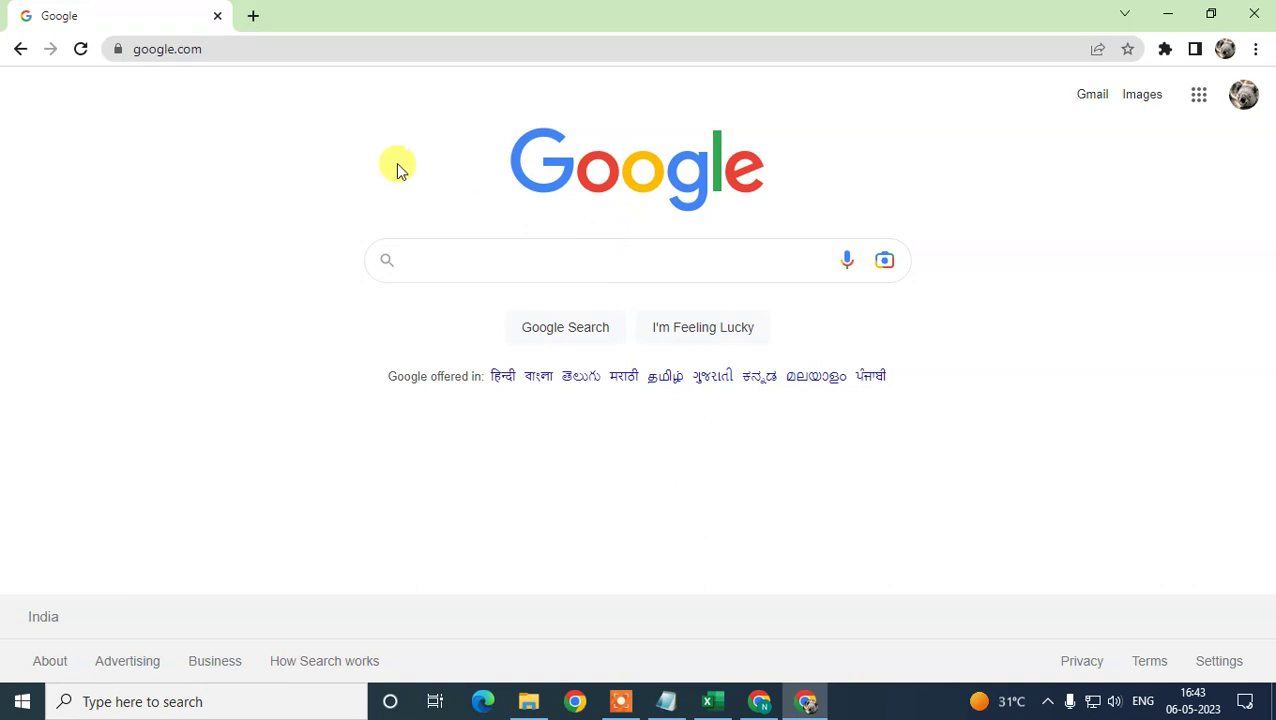
- Search Google for 'my business' and look through the results
left_click(484, 257)
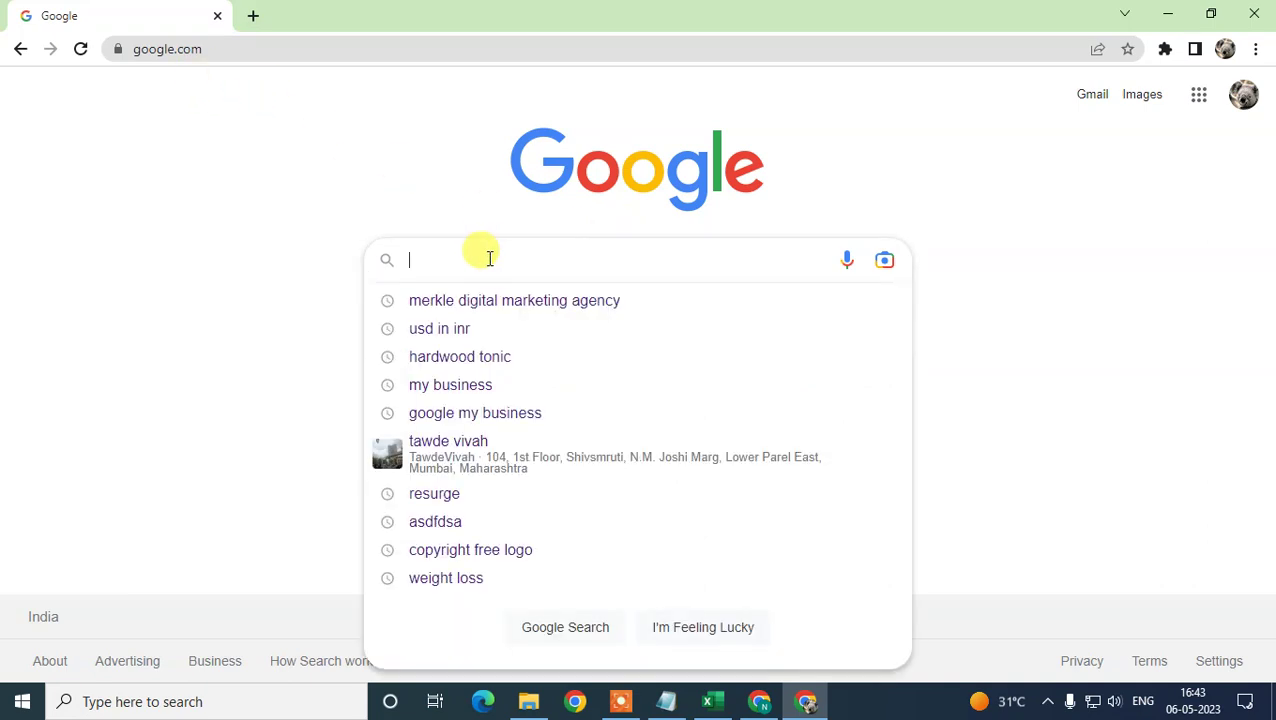
type("my")
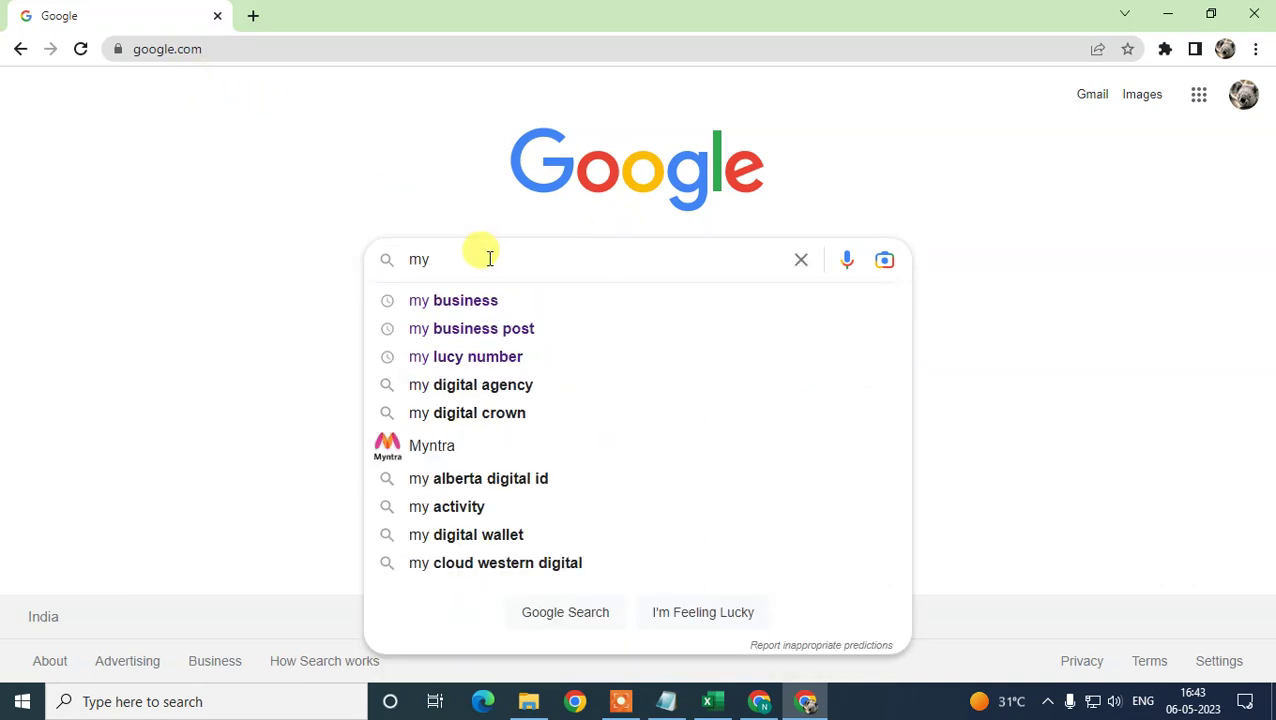
key("BackSpace")
key("BackSpace")
type("my b")
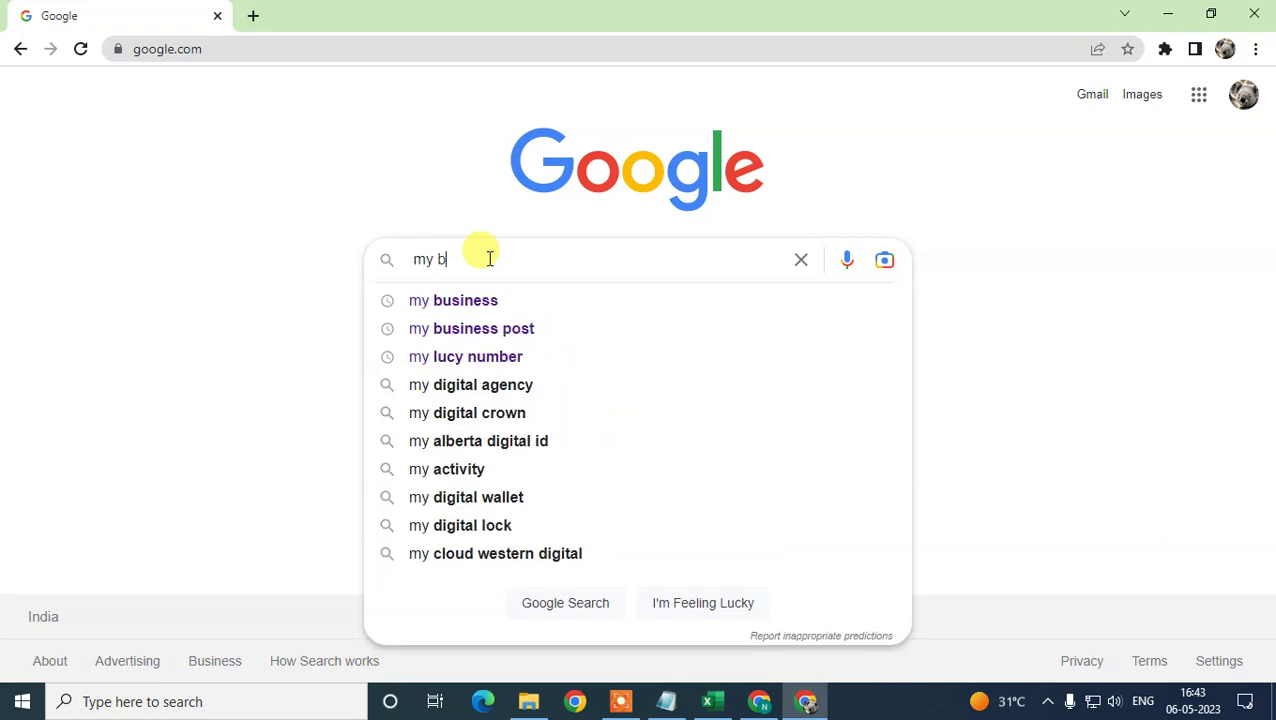
type("usiness")
key("Return")
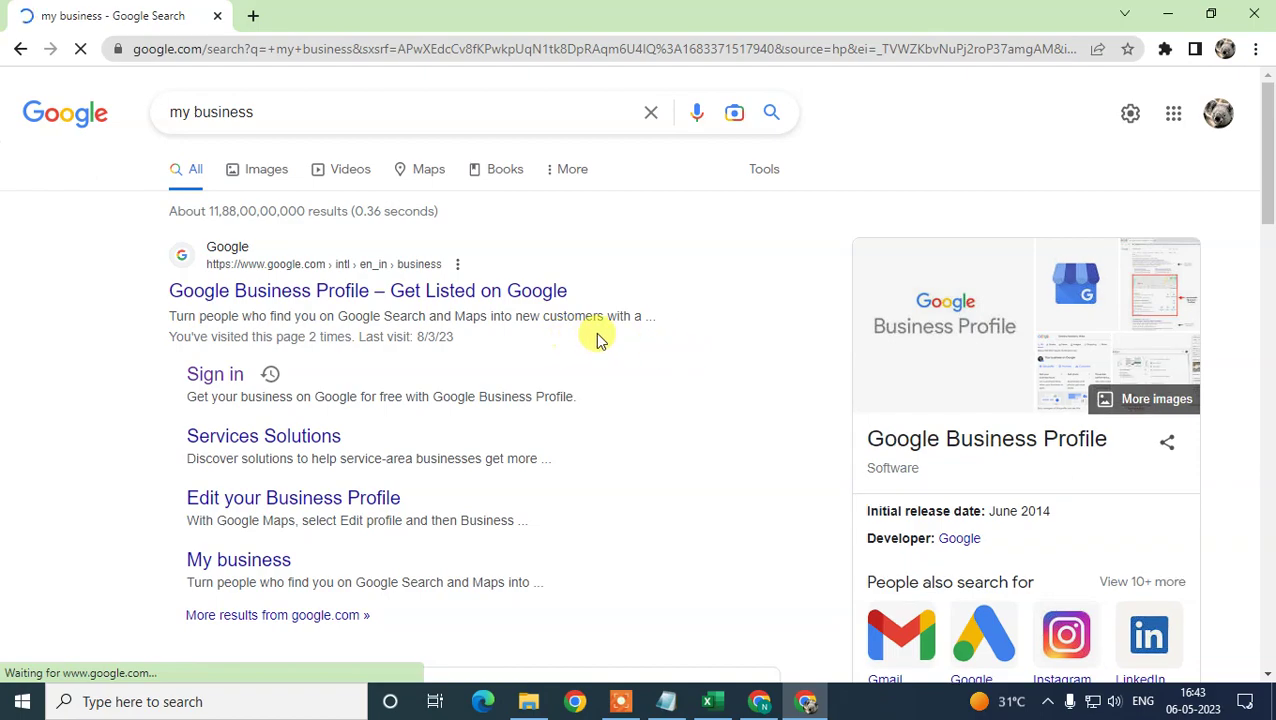
scroll(763, 393, "down", 5)
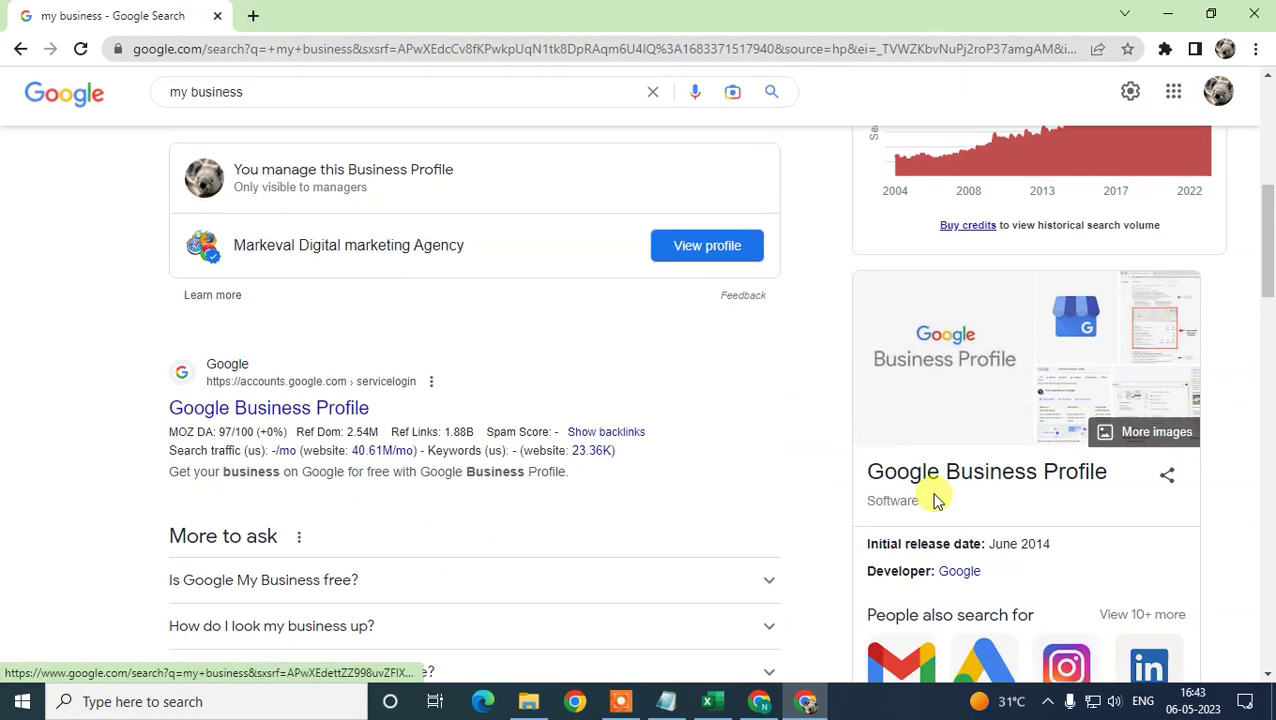
scroll(692, 447, "down", 1)
scroll(548, 337, "down", 4)
scroll(548, 337, "up", 5)
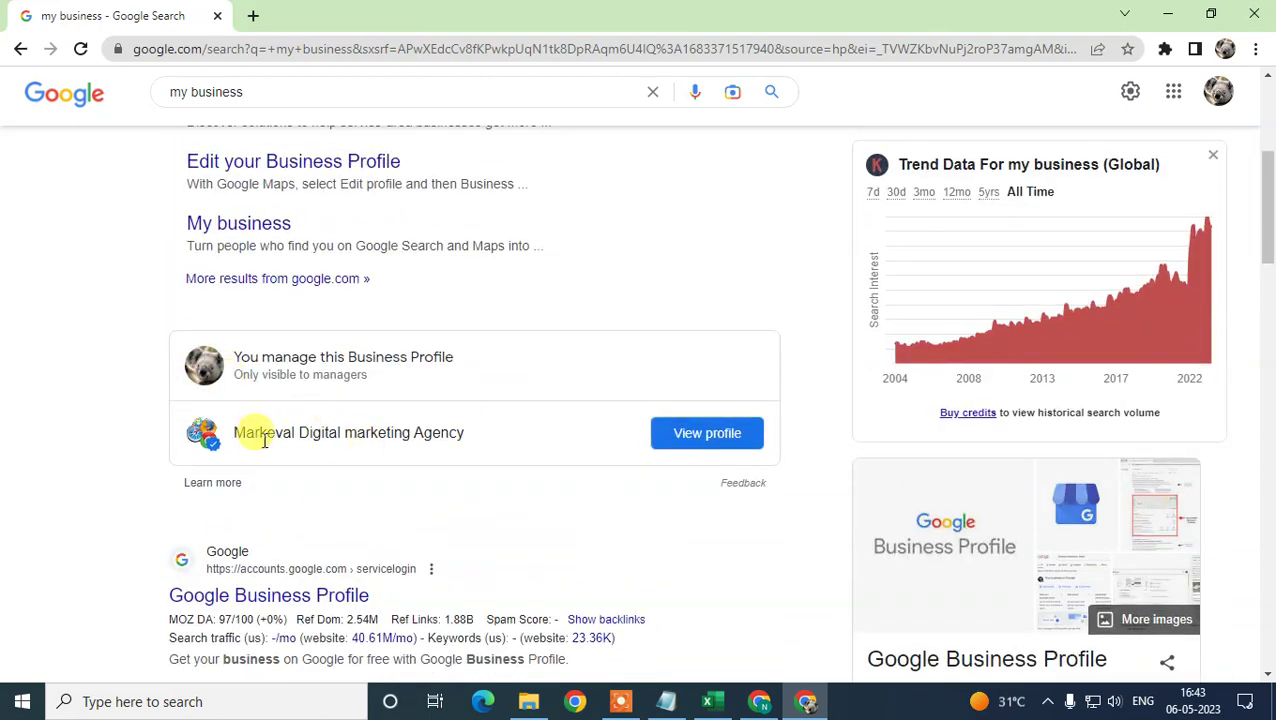
- Select Markeval Digital marketing Agency and launch Business Profile Manager from Google apps
left_click_drag(222, 443, 490, 439)
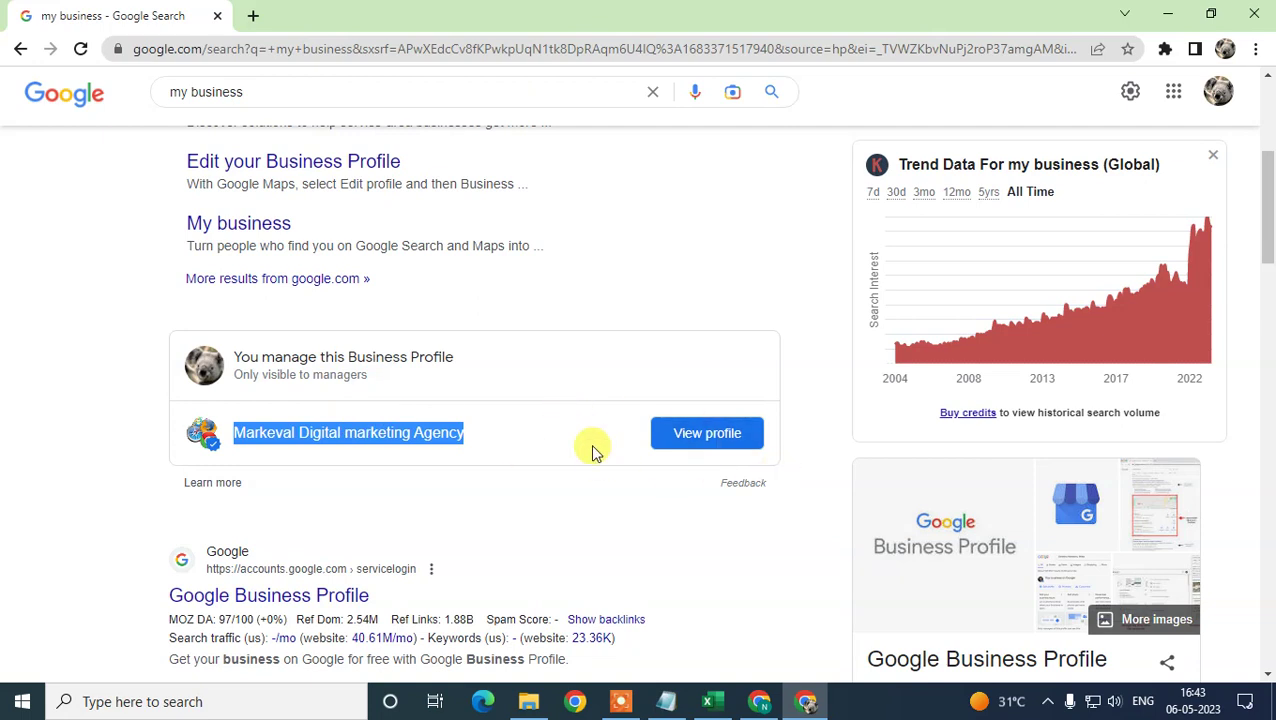
left_click(1176, 96)
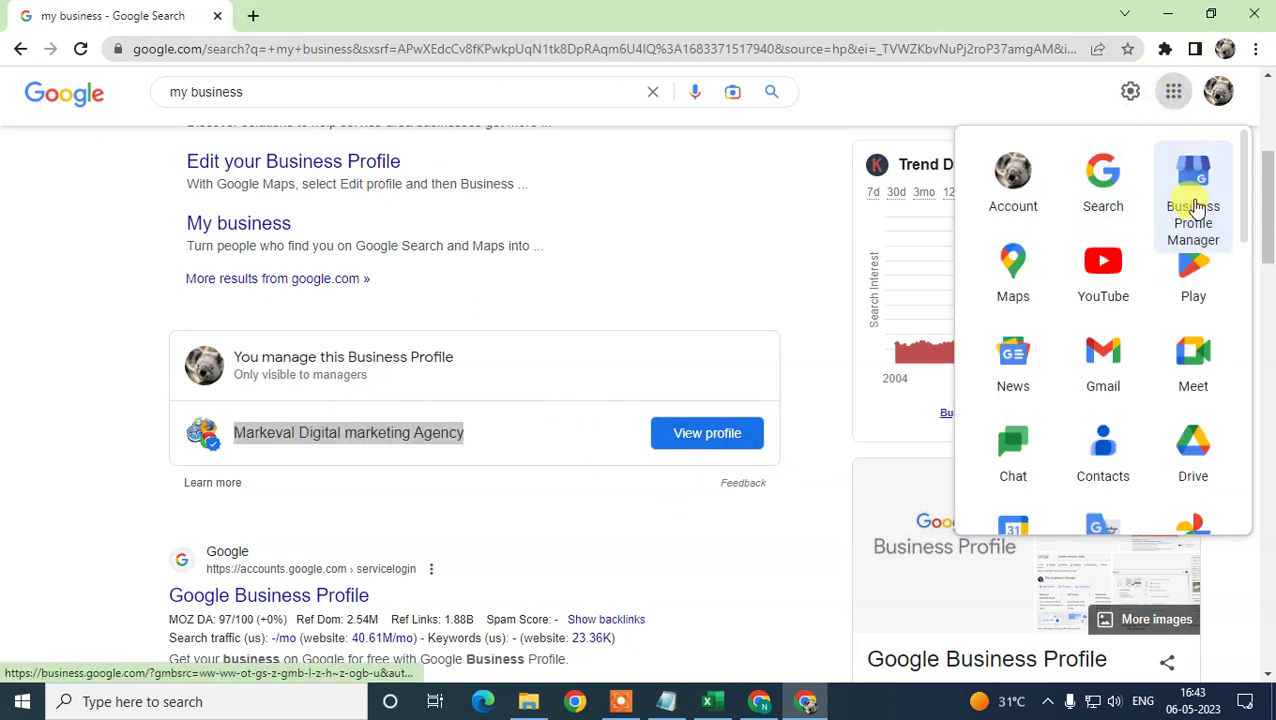
left_click(1197, 207)
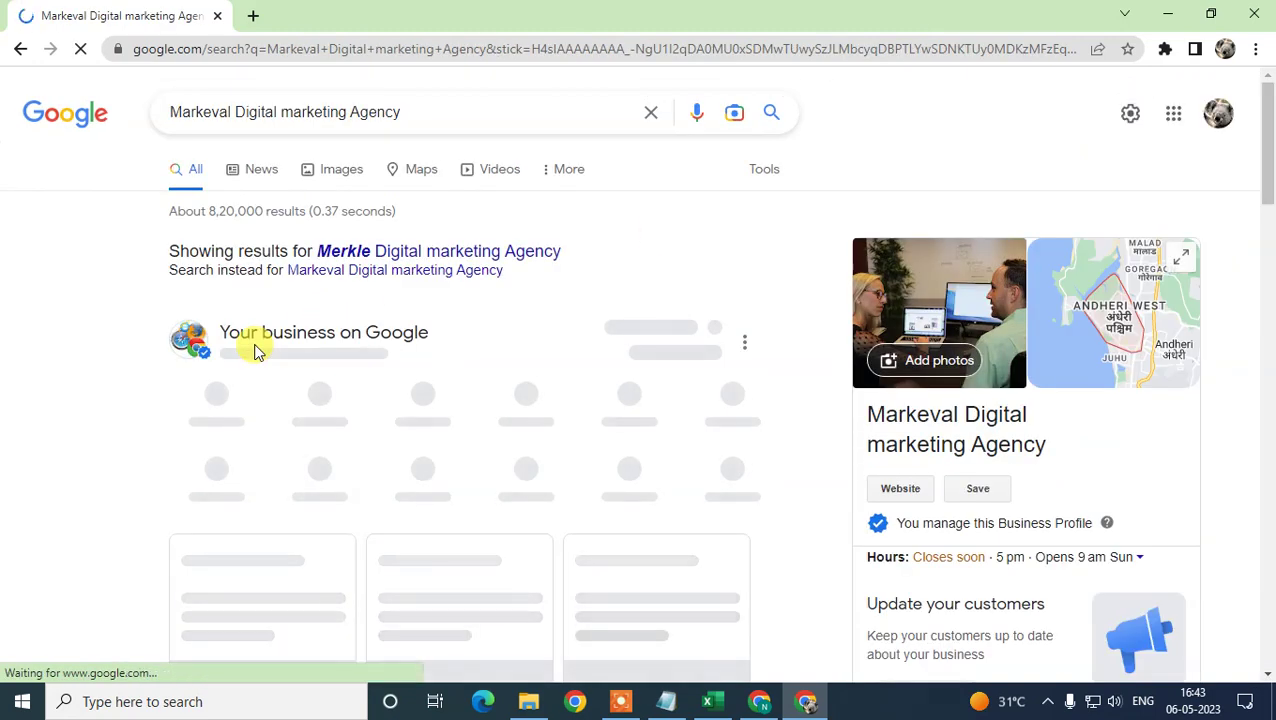
- Open the Services editor showing Branding, Digital marketing, Email marketing, Lead generation and Logo design
scroll(95, 258, "down", 2)
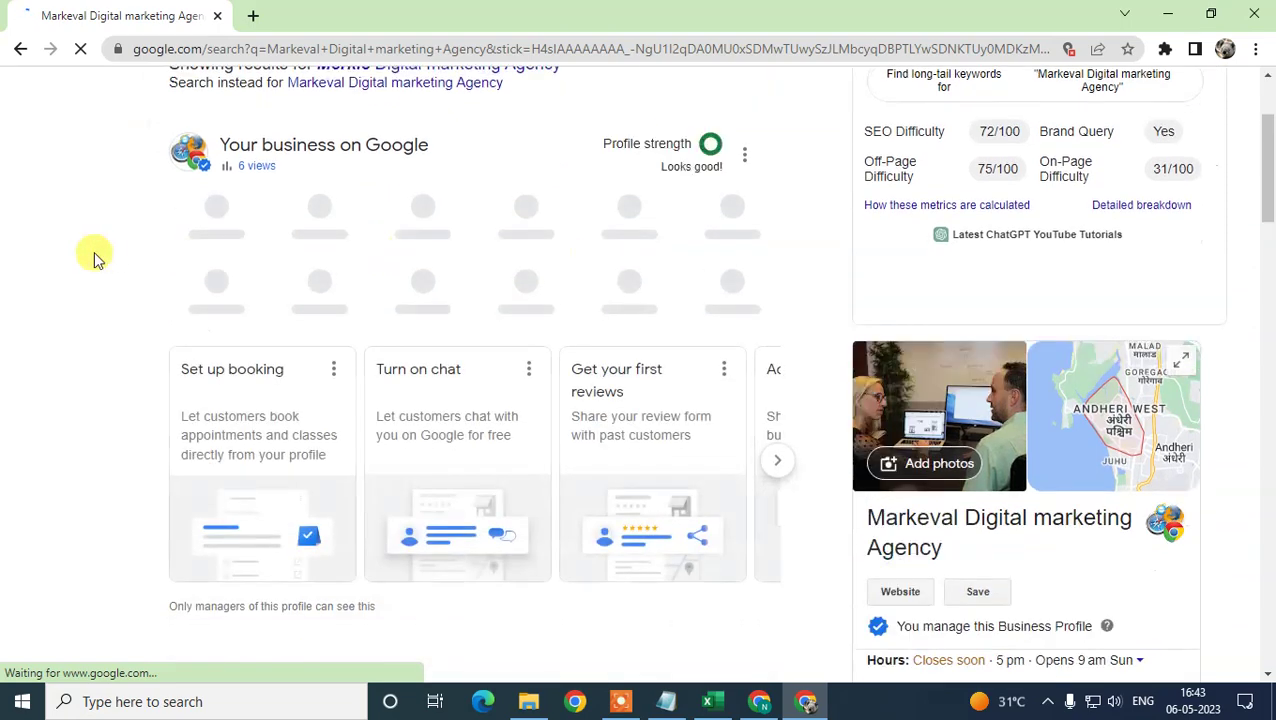
scroll(322, 250, "up", 2)
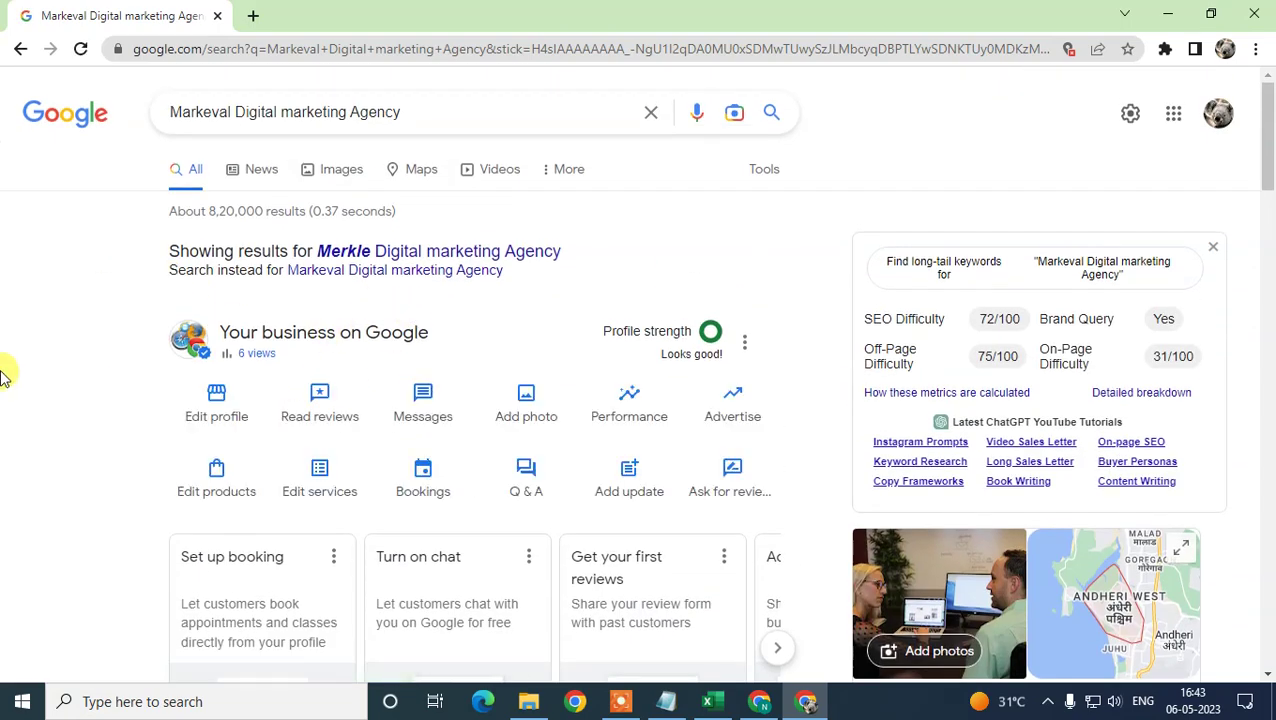
scroll(3, 375, "down", 2)
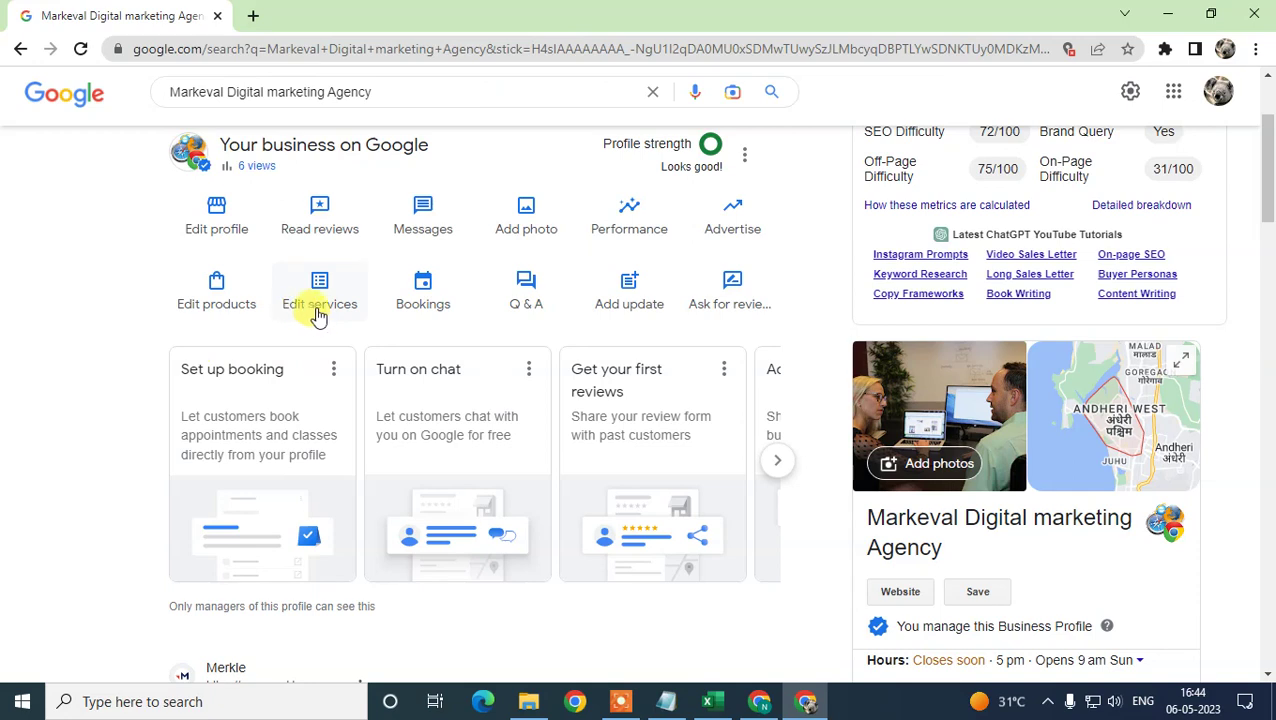
scroll(342, 327, "up", 1)
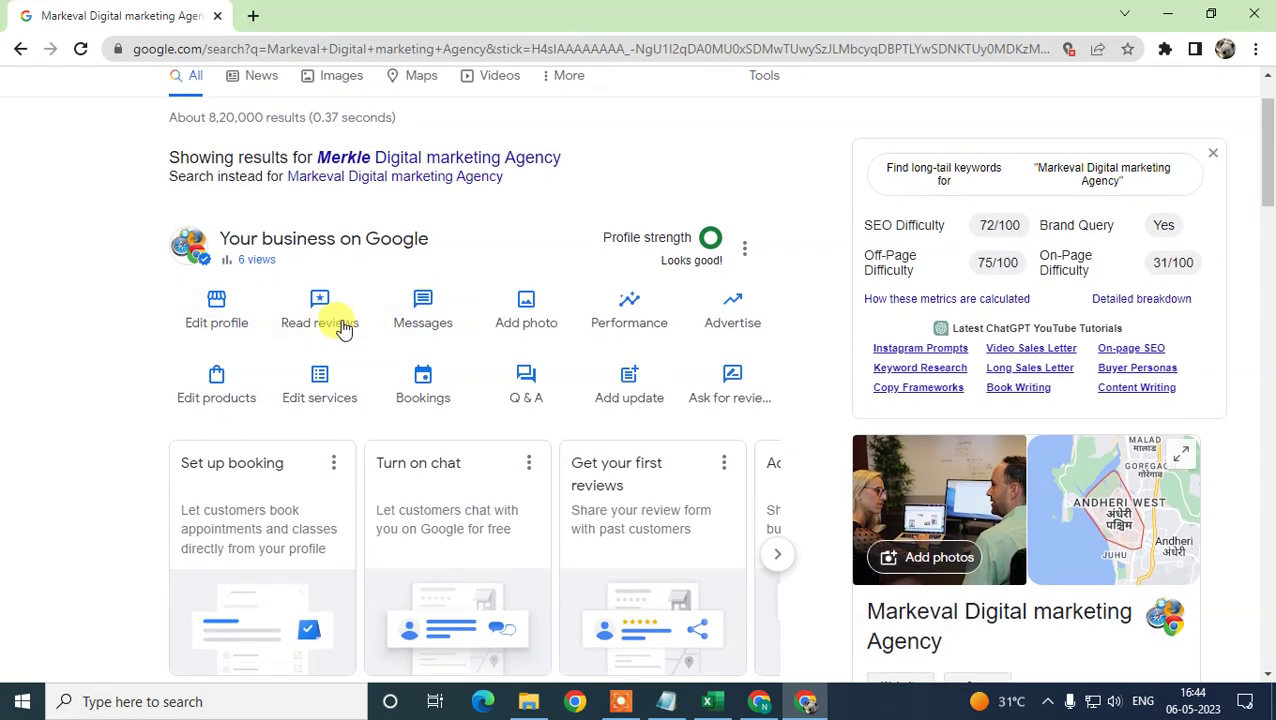
left_click(340, 400)
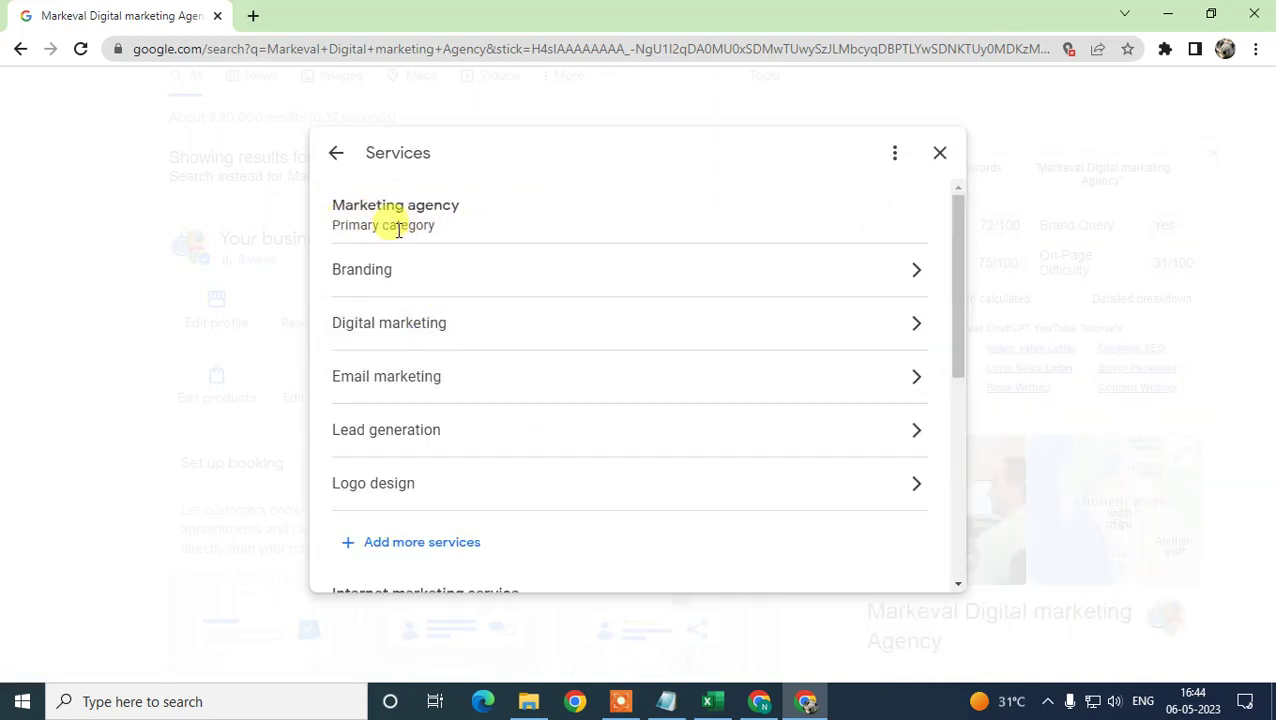
scroll(703, 303, "down", 2)
scroll(676, 310, "up", 2)
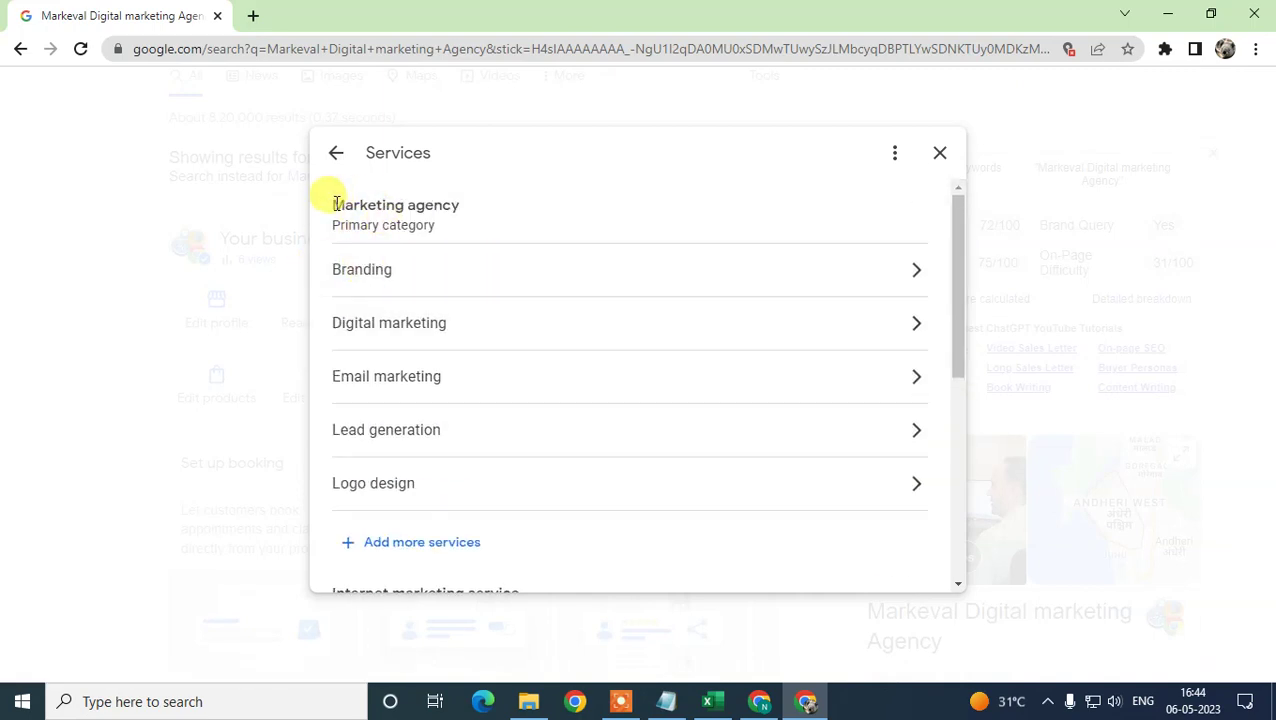
left_click_drag(334, 204, 431, 204)
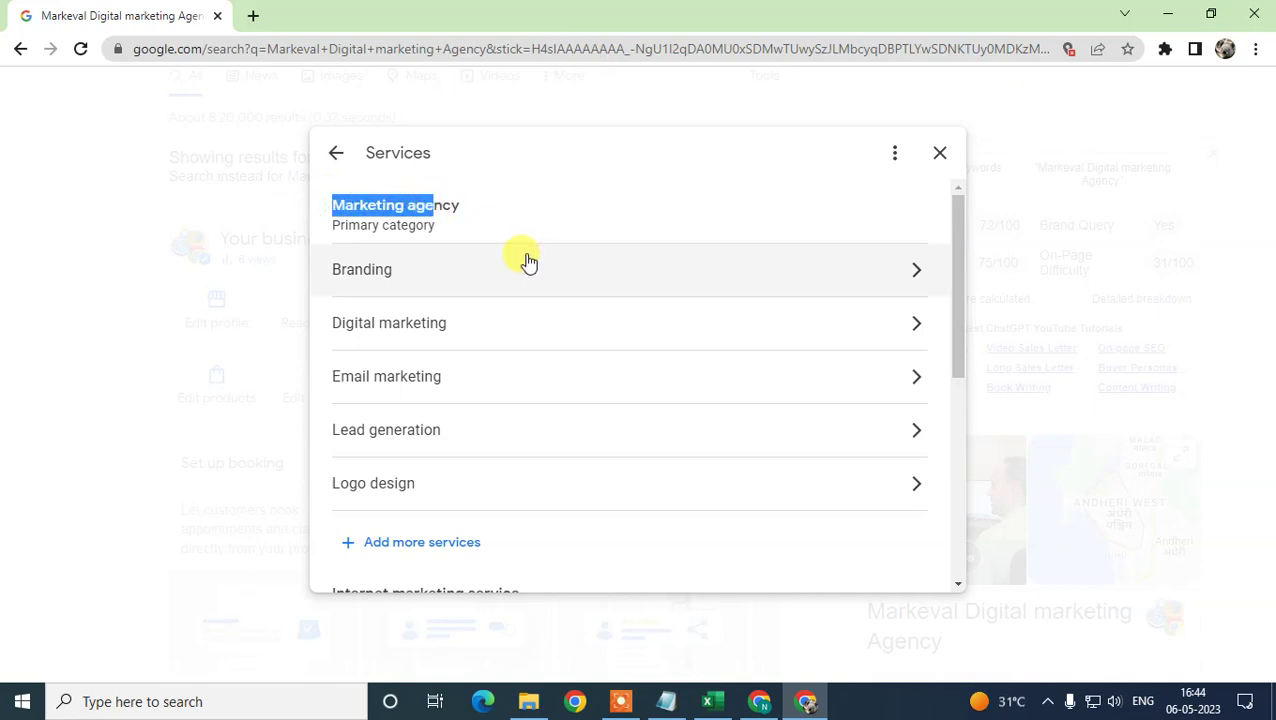
scroll(540, 320, "down", 3)
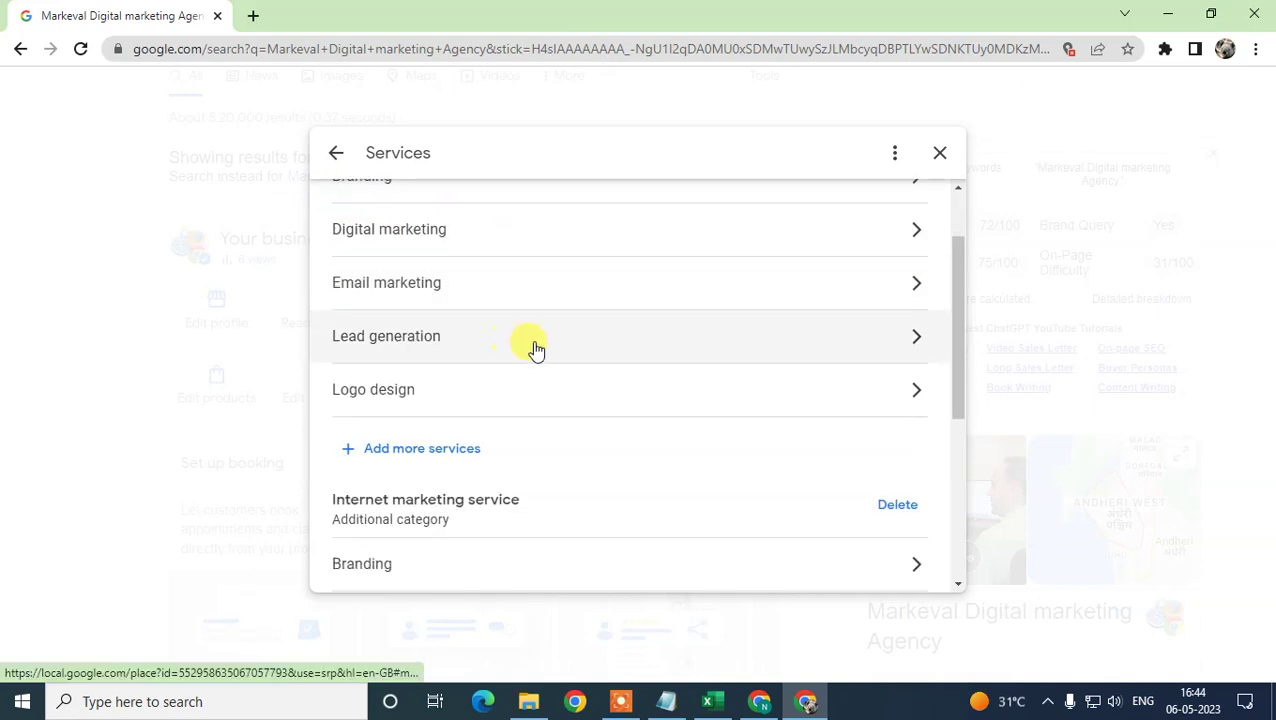
left_click_drag(340, 332, 464, 339)
scroll(501, 347, "down", 2)
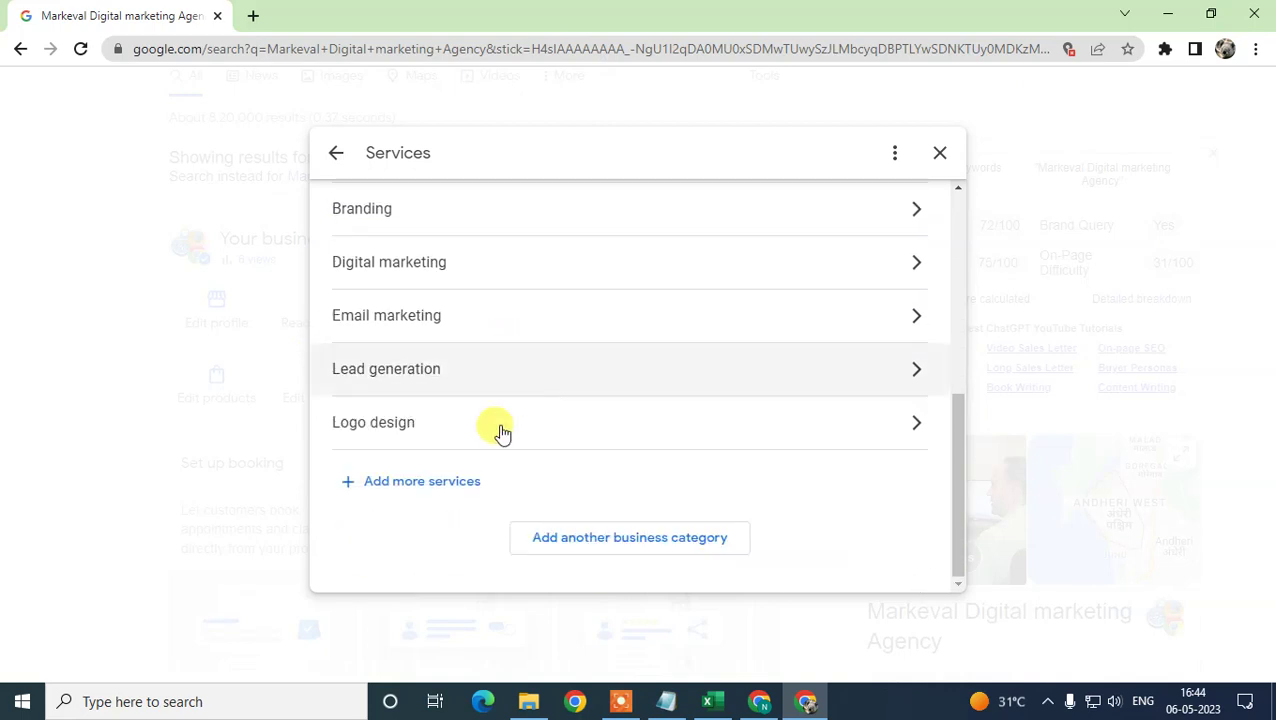
scroll(500, 410, "up", 2)
scroll(463, 428, "down", 1)
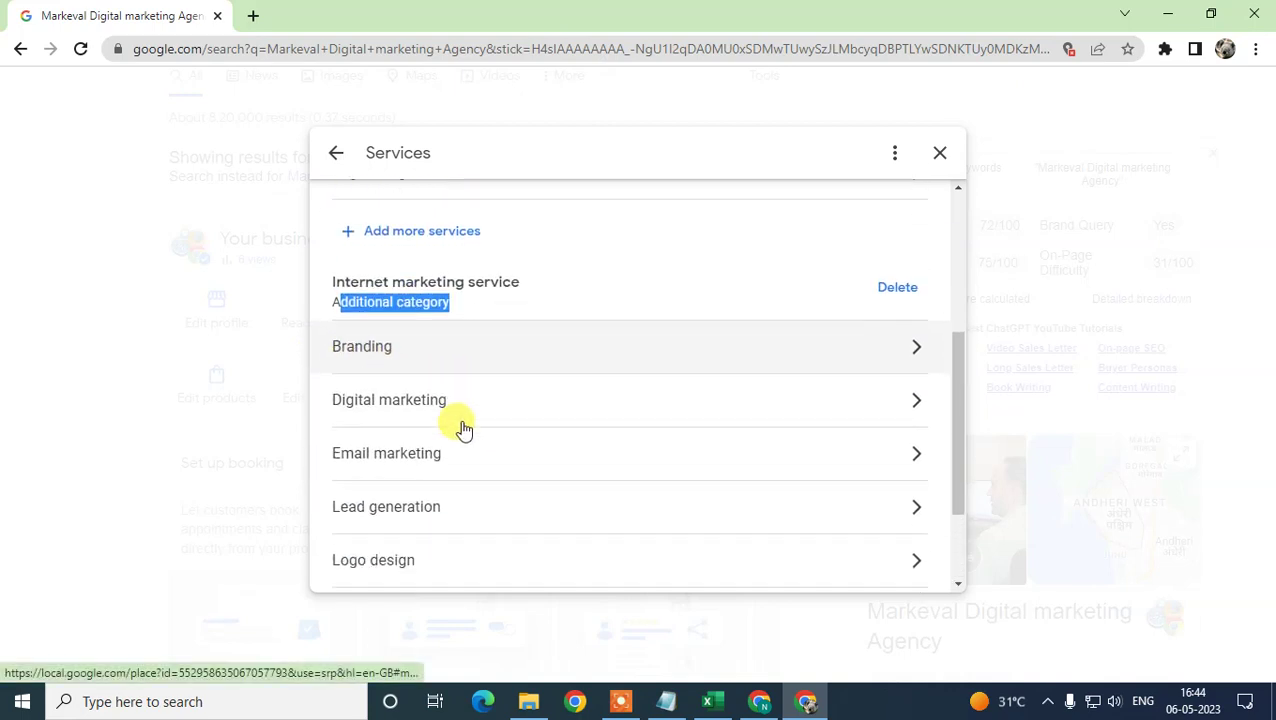
scroll(463, 428, "down", 1)
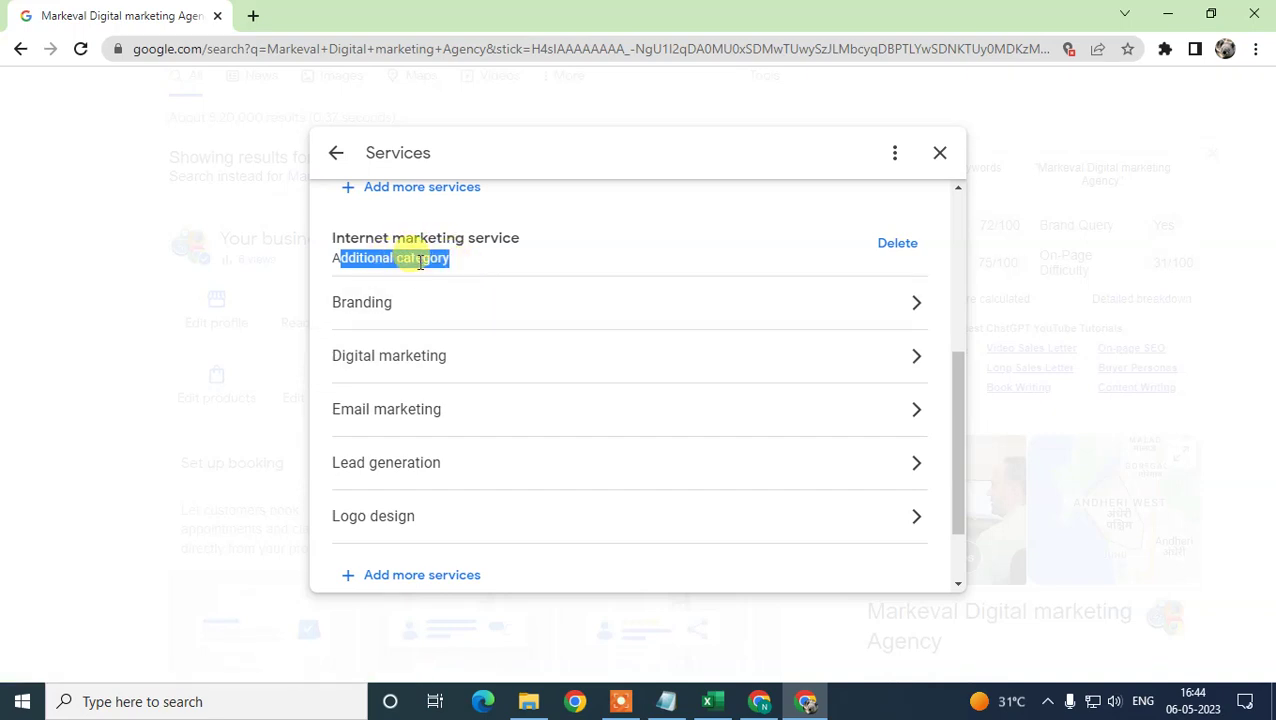
left_click(655, 228)
scroll(592, 418, "down", 2)
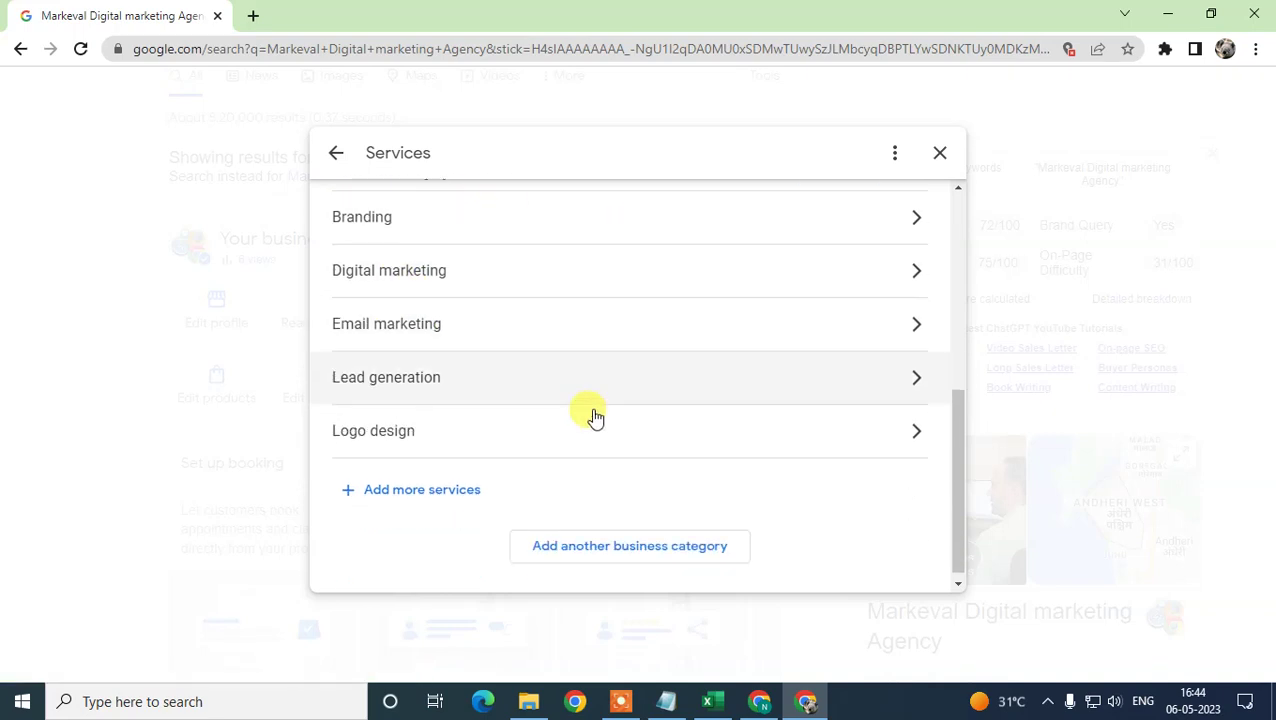
scroll(630, 460, "up", 5)
scroll(604, 416, "down", 2)
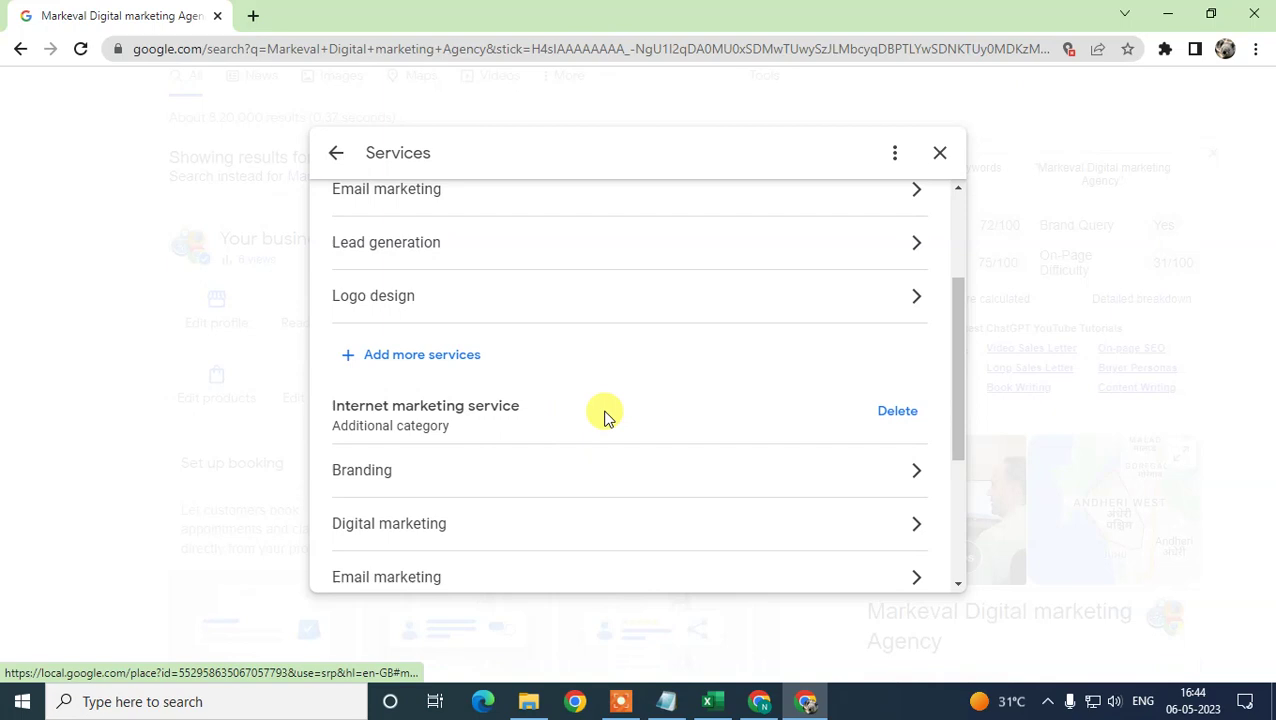
scroll(640, 430, "up", 2)
scroll(735, 464, "down", 5)
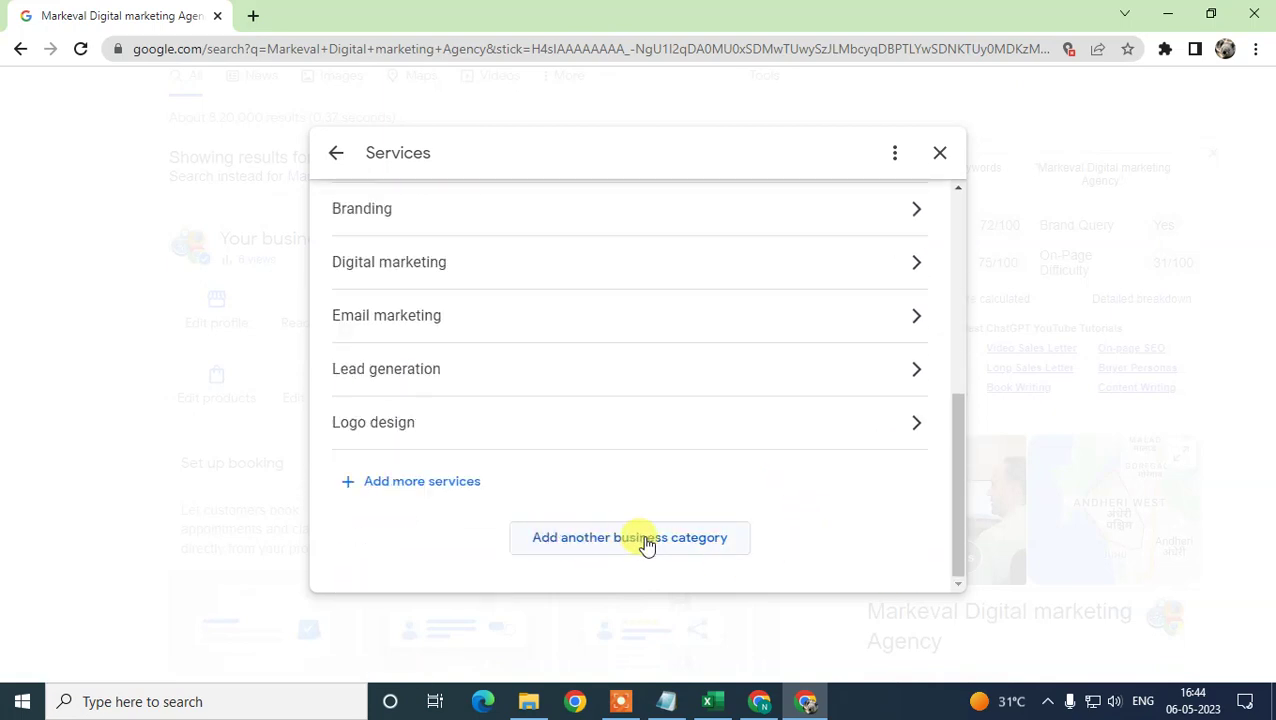
- Start adding another business category and enter 'marketi' to list matching categories
left_click(577, 545)
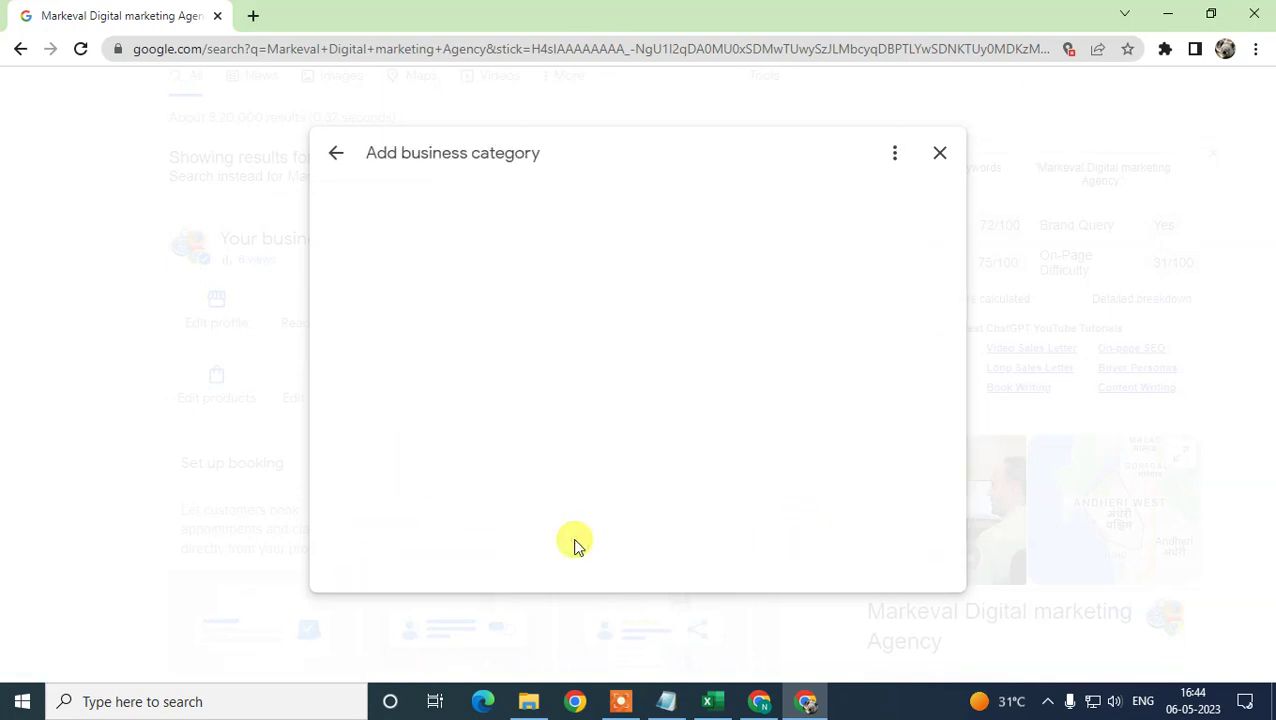
left_click(407, 252)
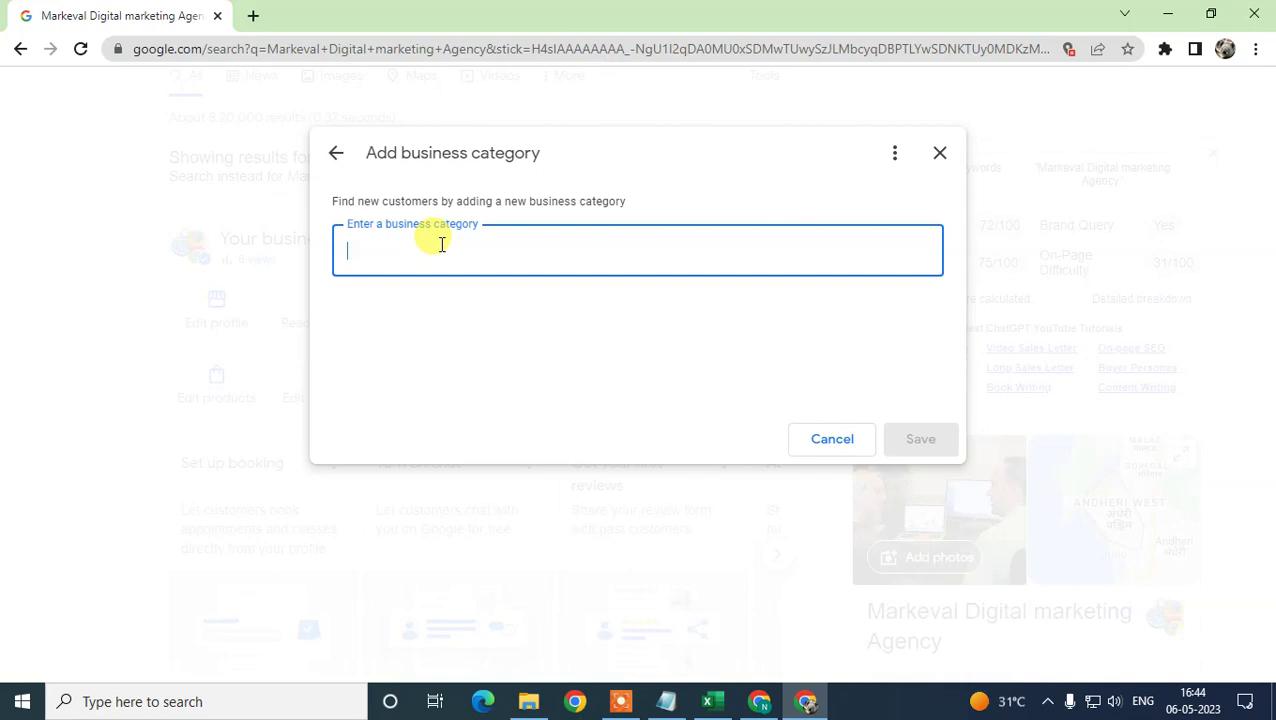
type("marketing")
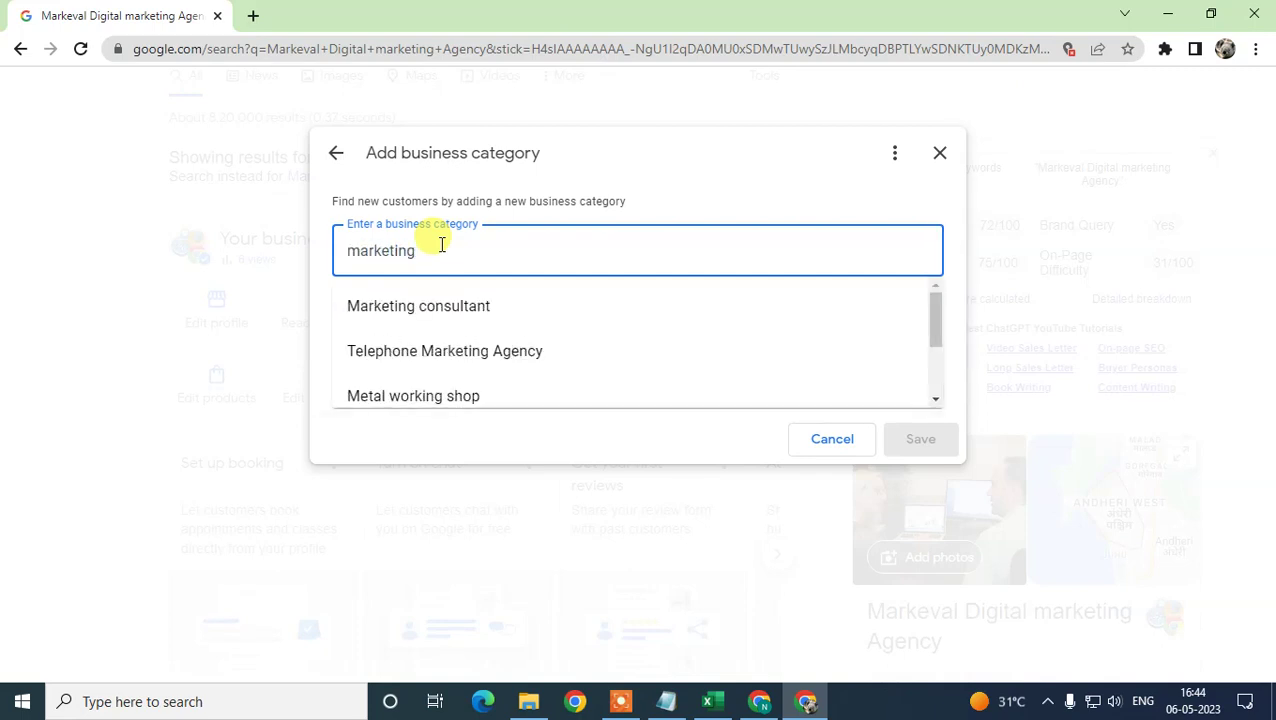
scroll(507, 308, "down", 2)
scroll(593, 336, "up", 1)
scroll(593, 336, "up", 1)
- Choose Marketing consultant as the new category with Direct mail and Email marketing services
left_click(425, 318)
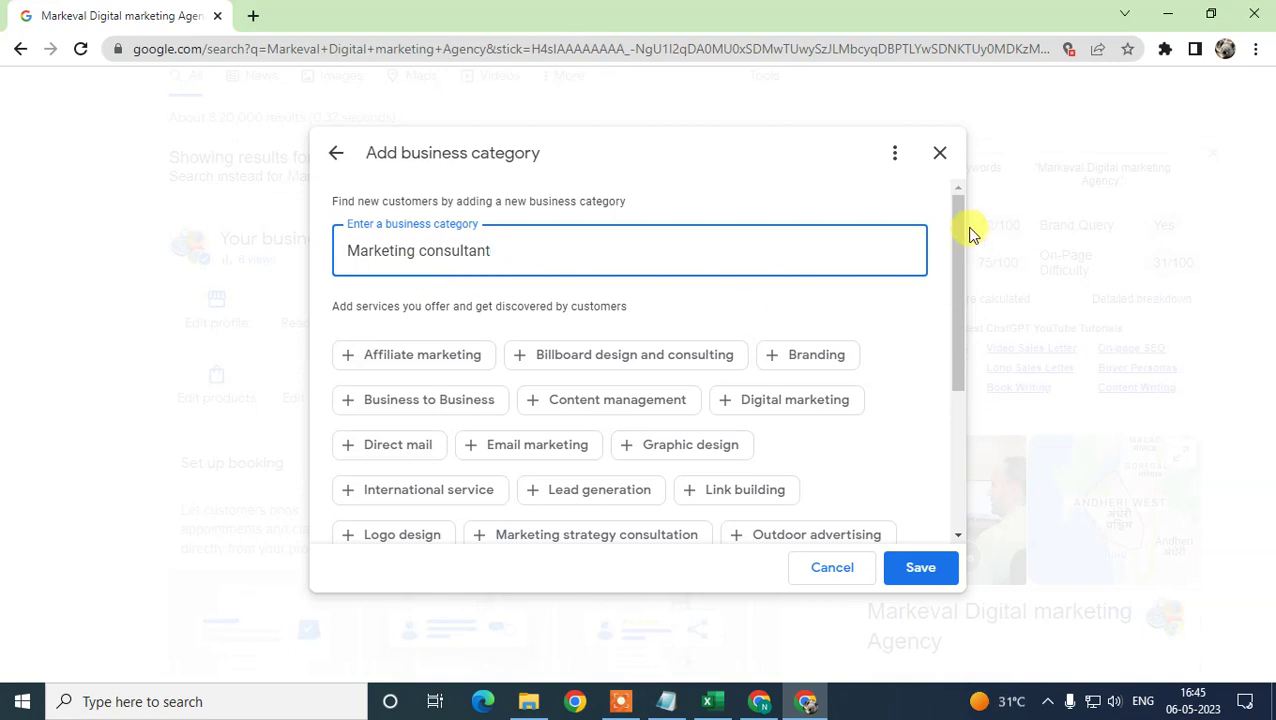
scroll(355, 259, "down", 1)
scroll(400, 255, "up", 1)
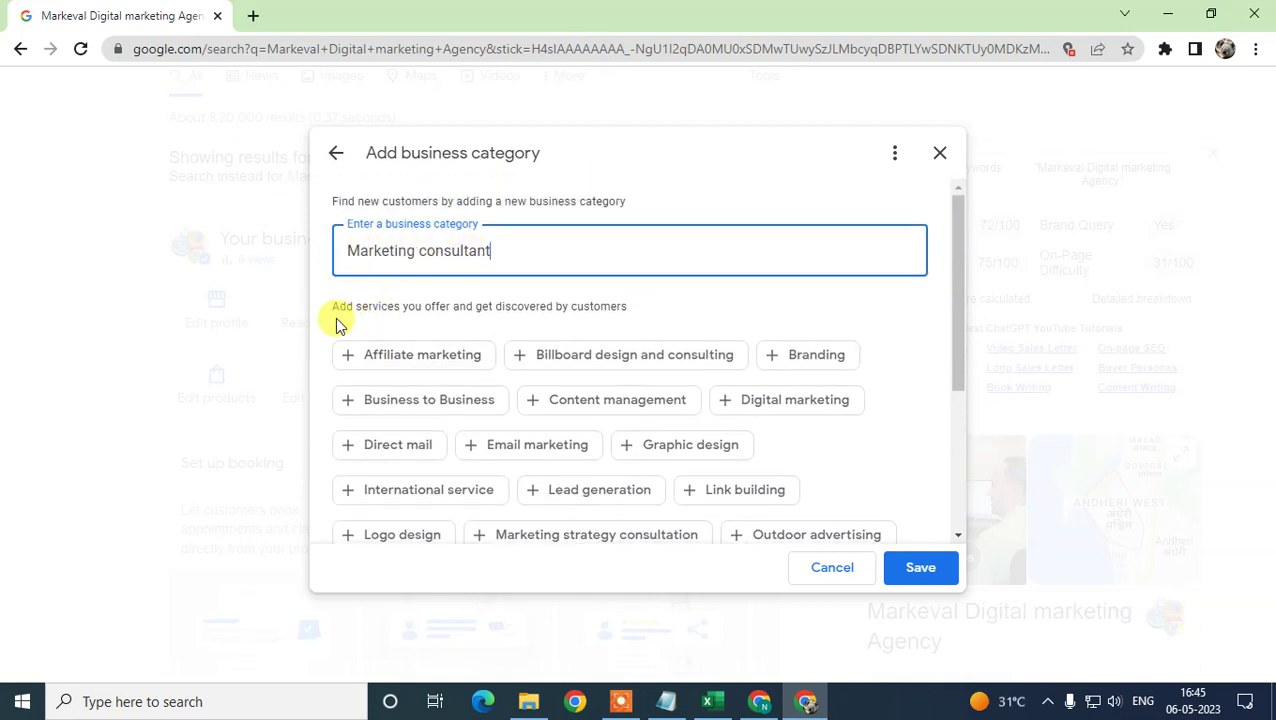
left_click_drag(335, 312, 675, 313)
scroll(570, 370, "down", 3)
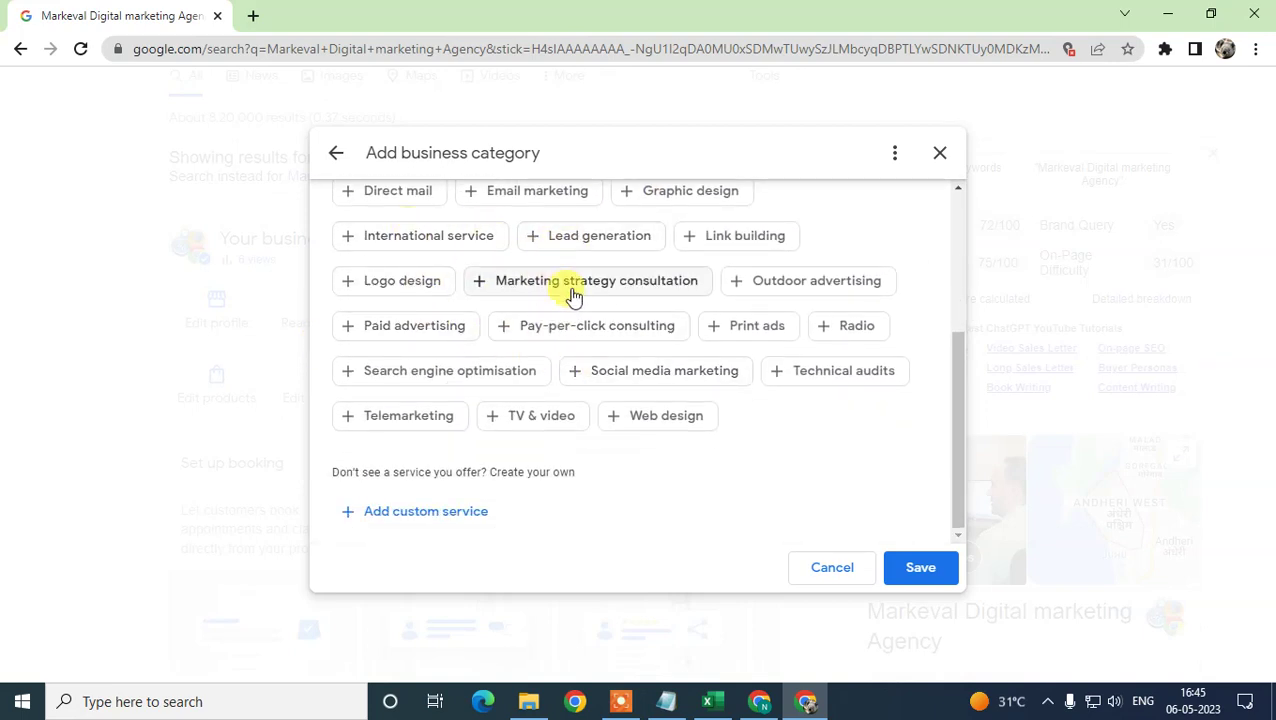
scroll(700, 310, "up", 1)
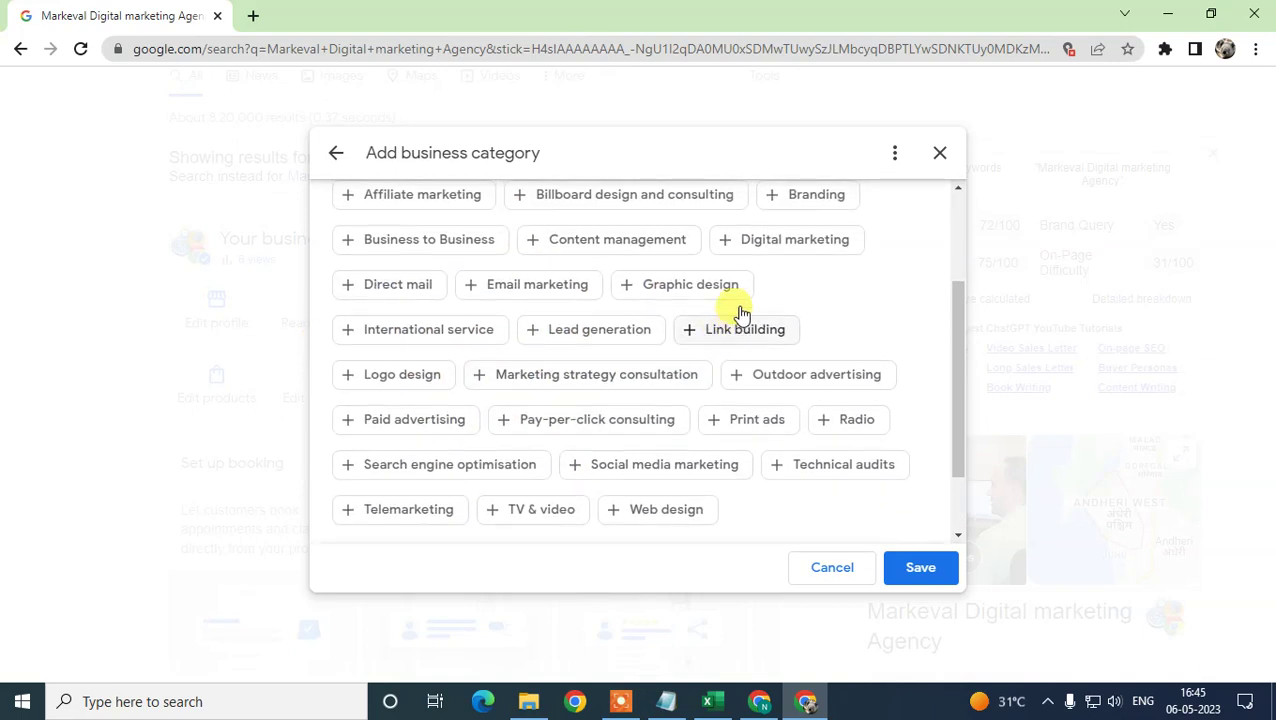
left_click(349, 291)
left_click(473, 289)
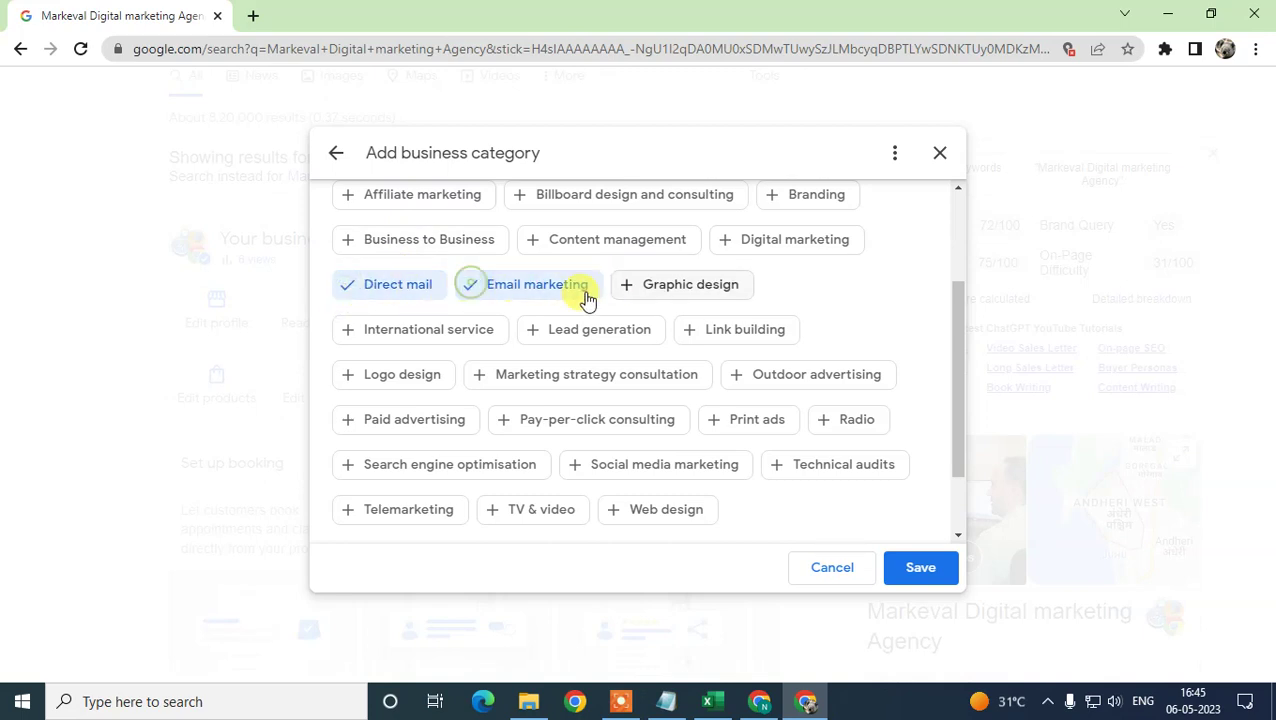
scroll(507, 402, "down", 1)
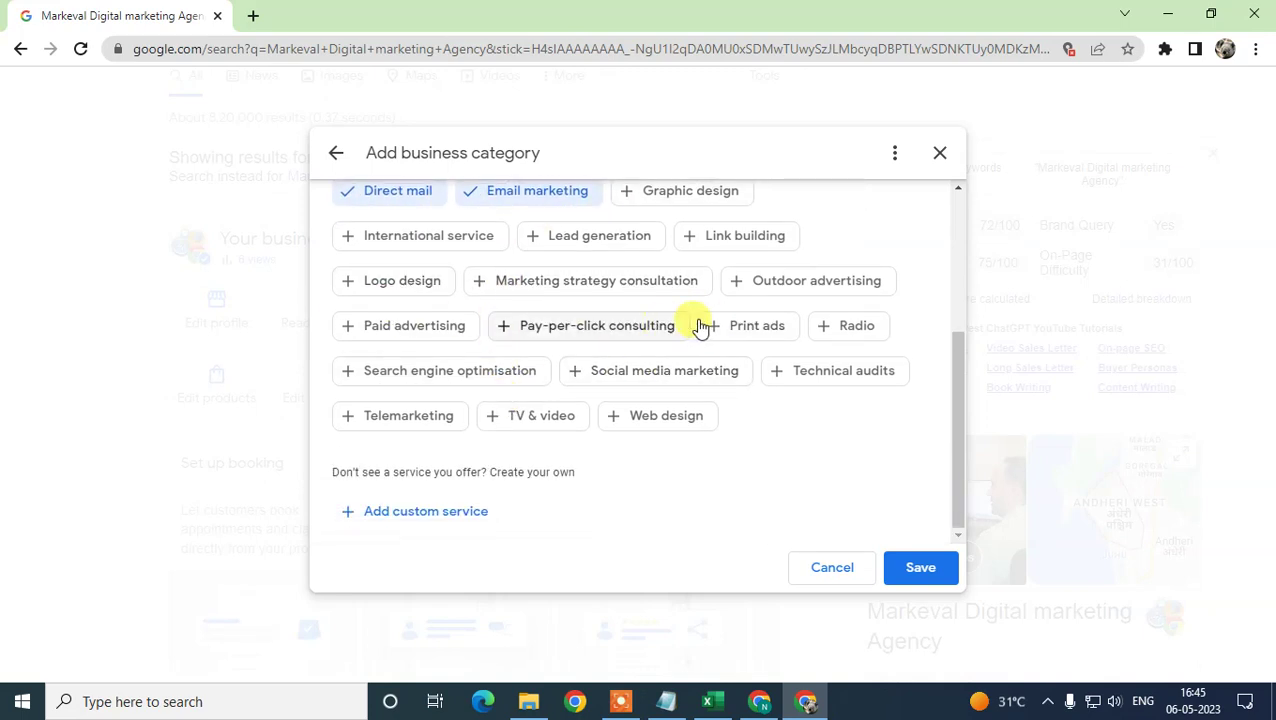
- Leave the custom service empty, then cancel and discard the unsaved Marketing consultant category
left_click(365, 514)
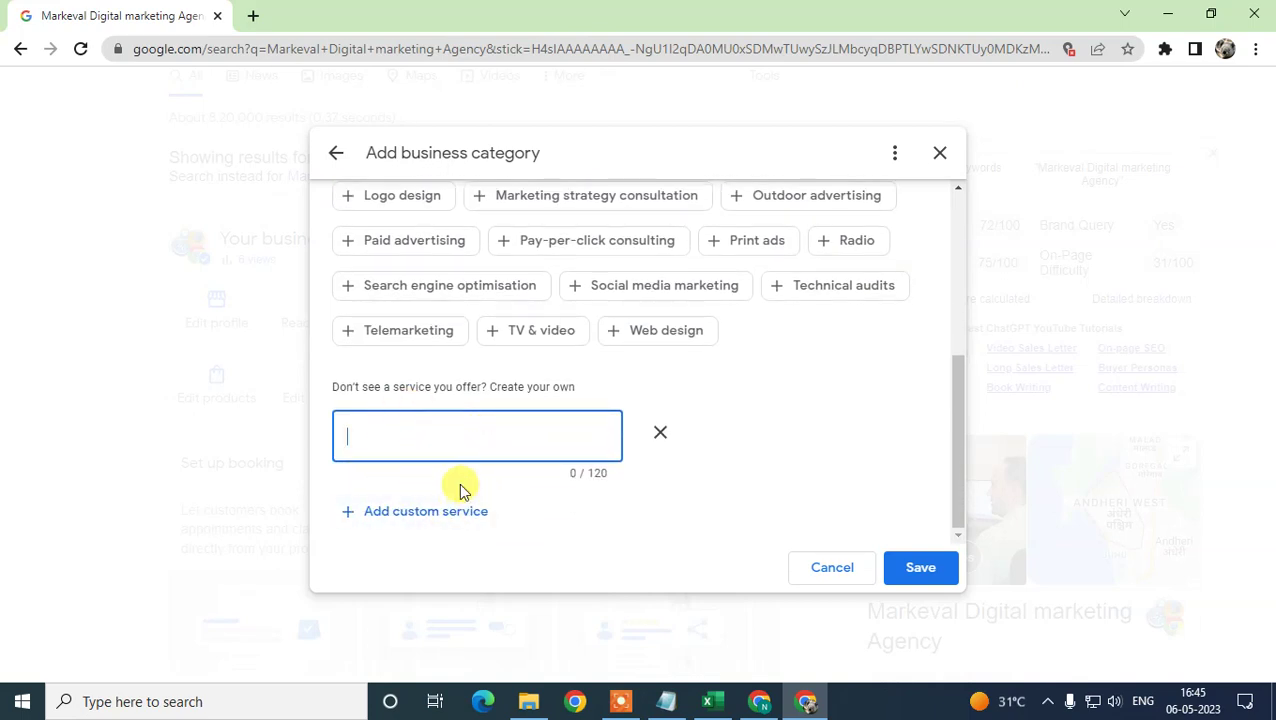
left_click(669, 384)
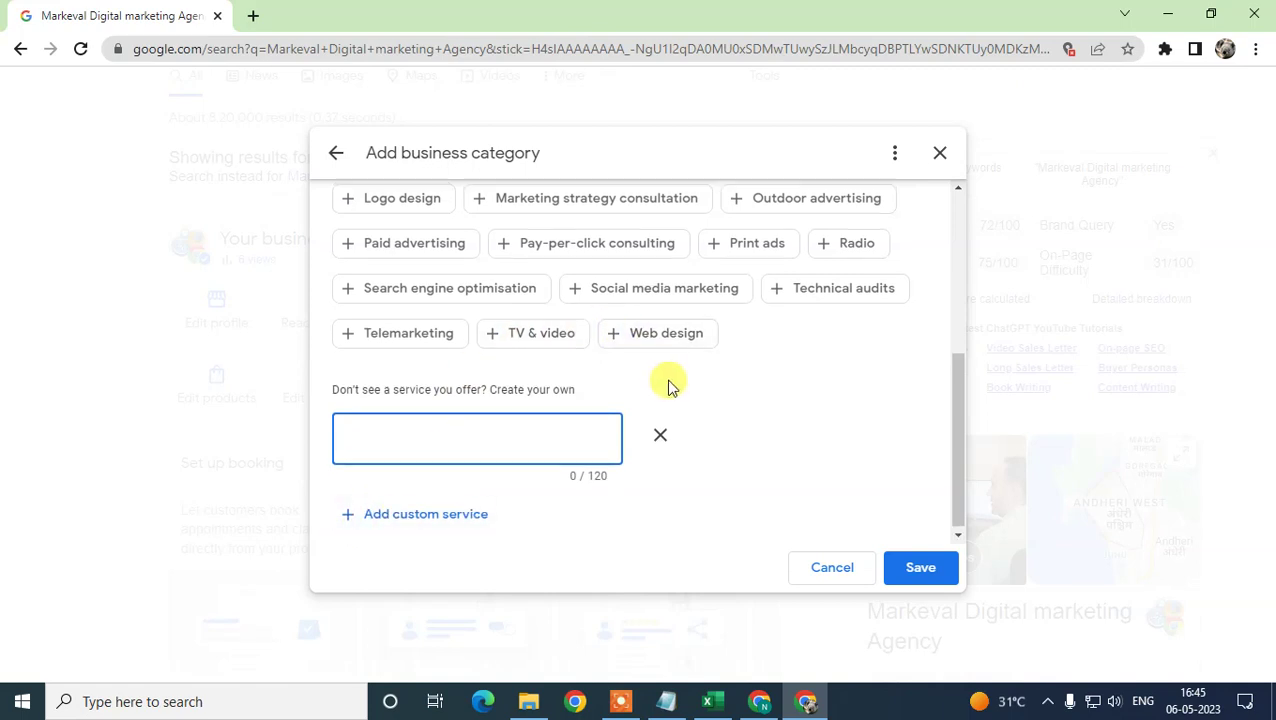
scroll(669, 384, "up", 4)
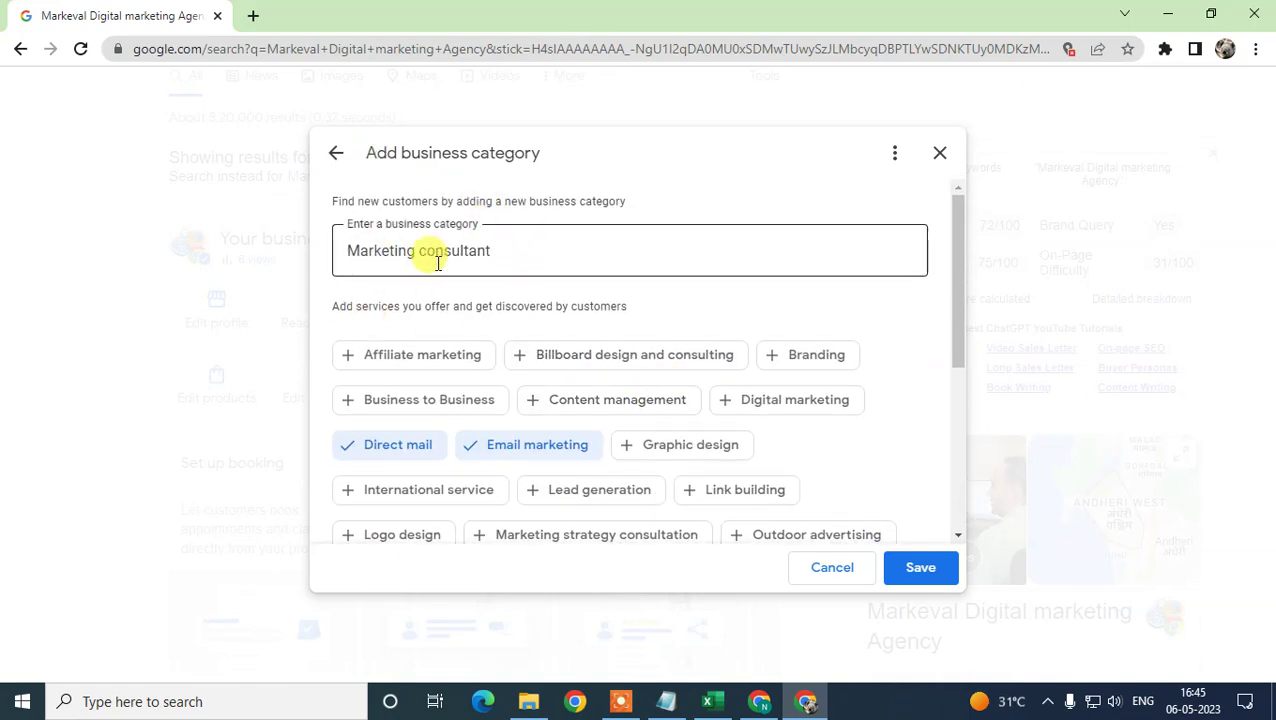
scroll(390, 367, "down", 1)
scroll(755, 481, "down", 1)
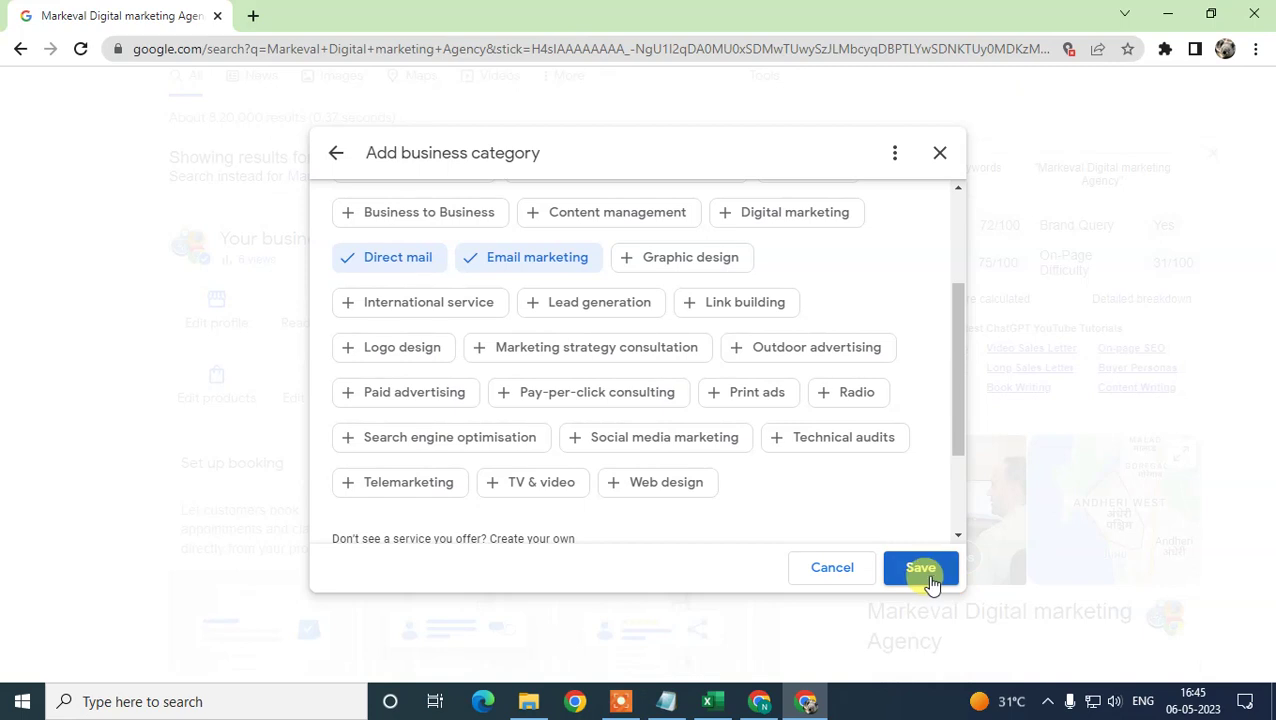
scroll(813, 578, "down", 1)
left_click(813, 572)
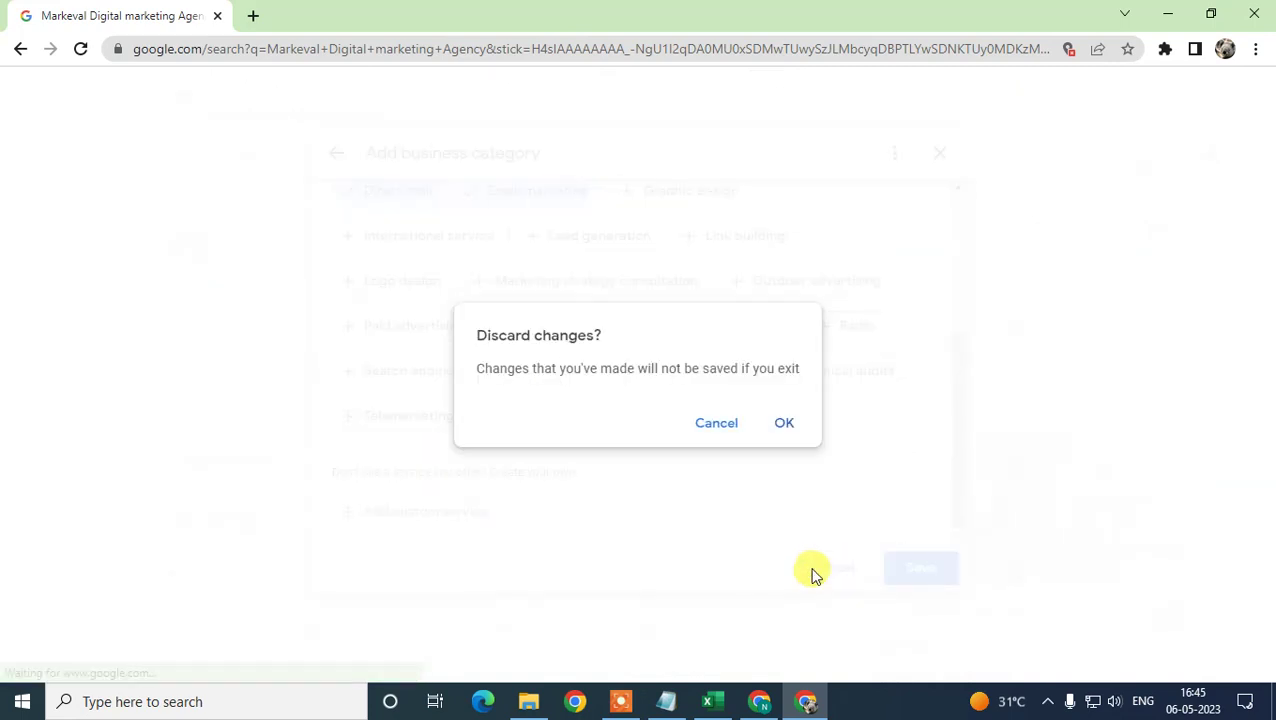
left_click(773, 427)
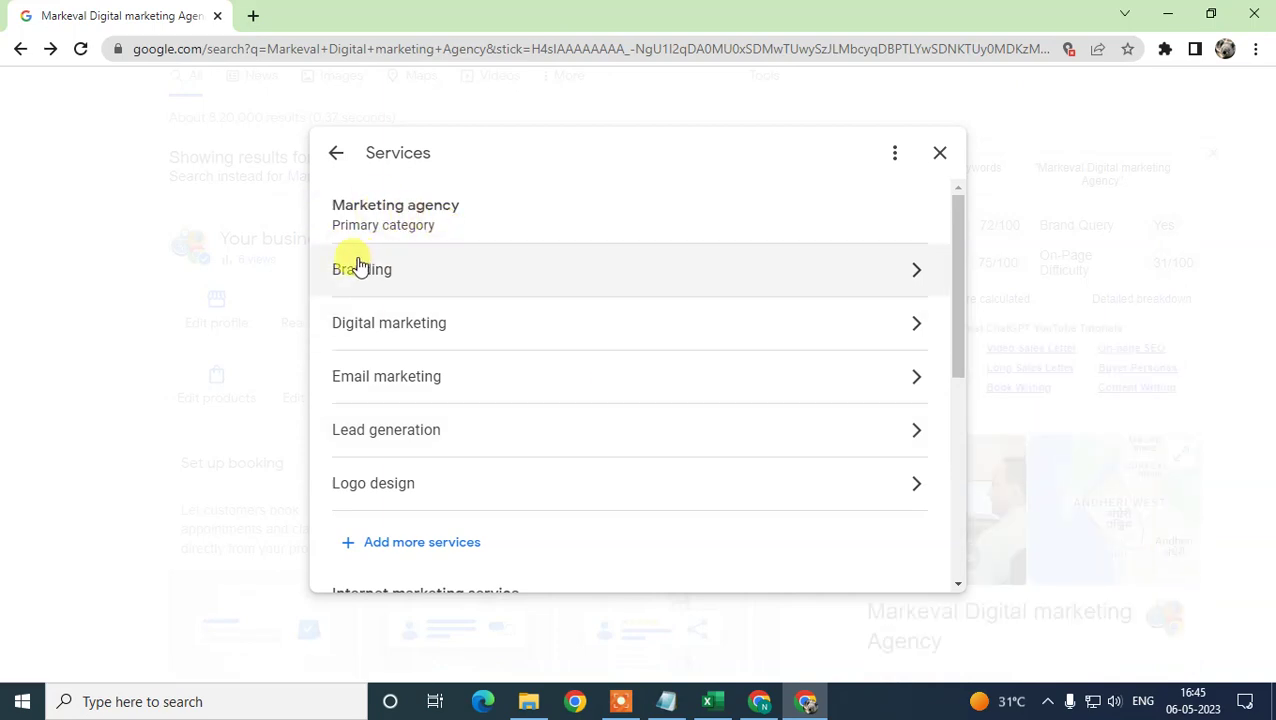
scroll(460, 405, "down", 5)
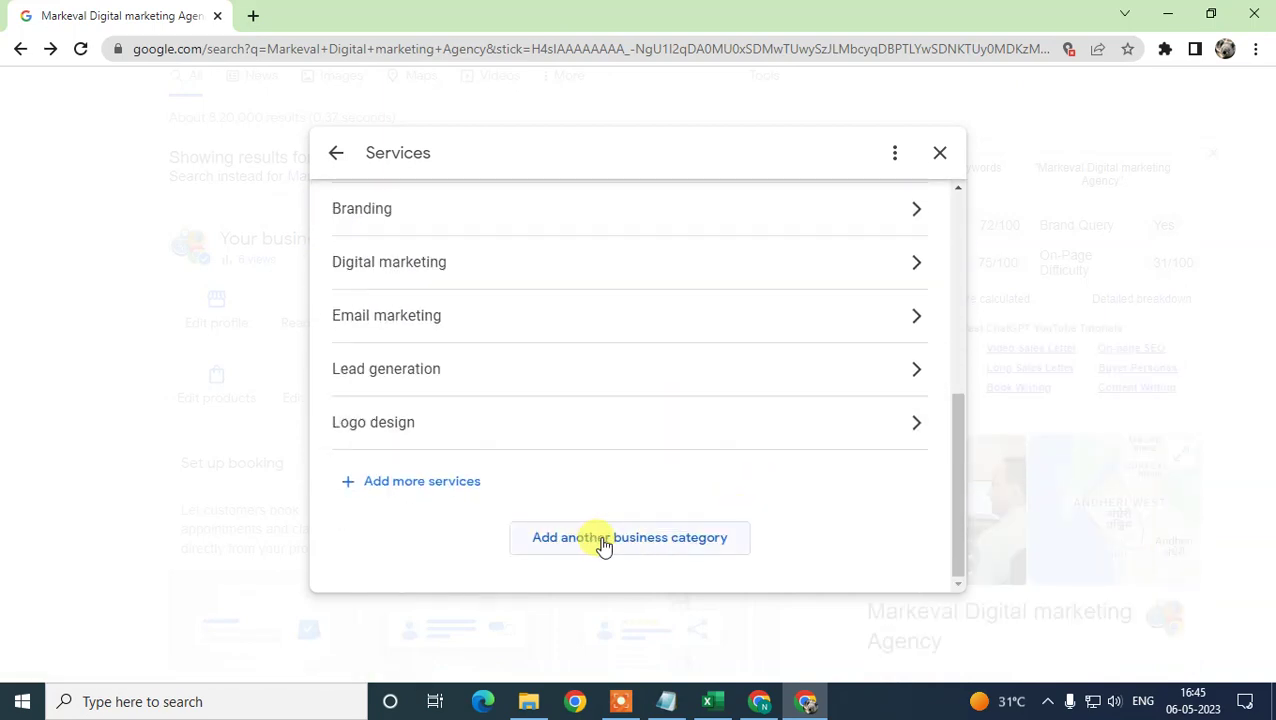
scroll(552, 450, "down", 2)
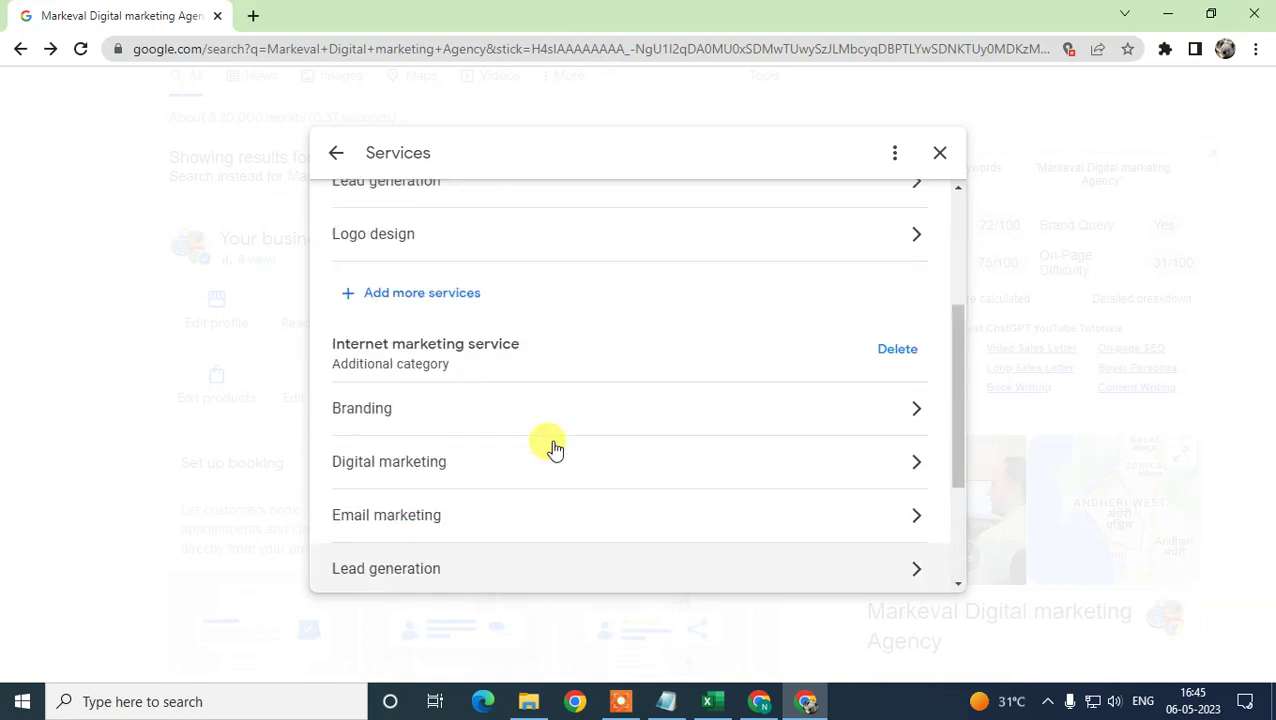
scroll(552, 449, "up", 3)
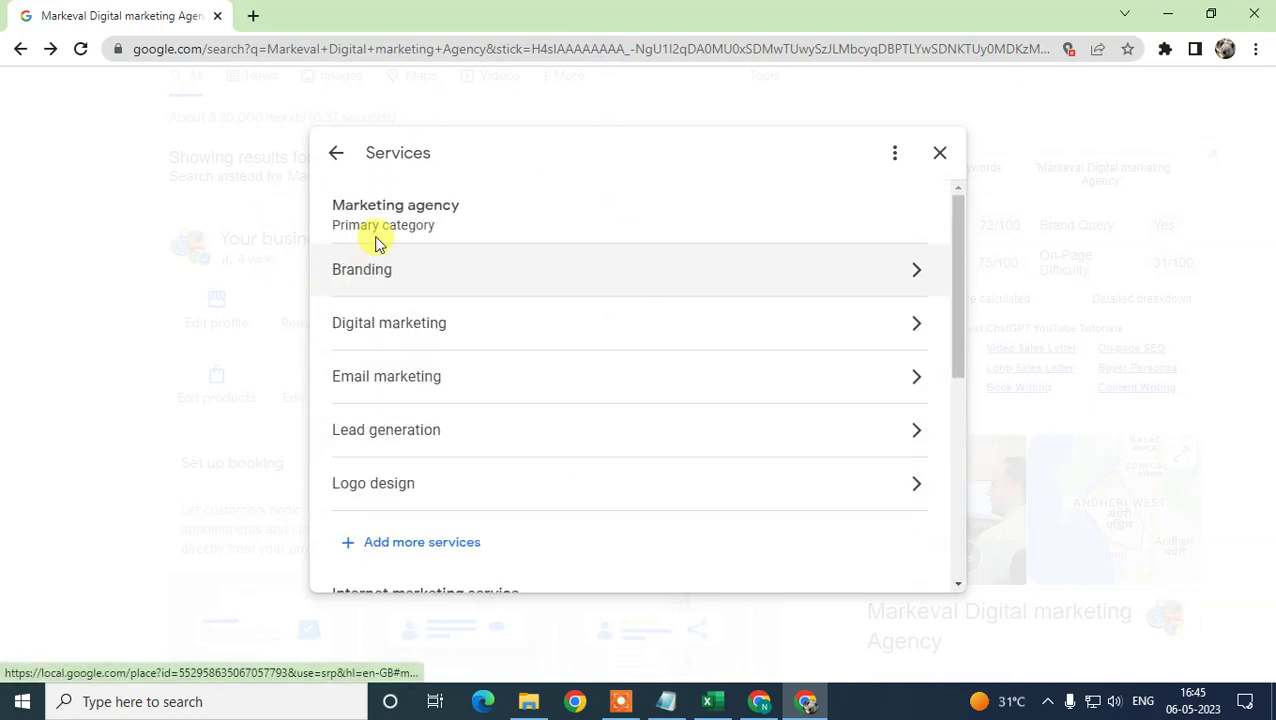
scroll(421, 322, "down", 2)
scroll(510, 356, "up", 2)
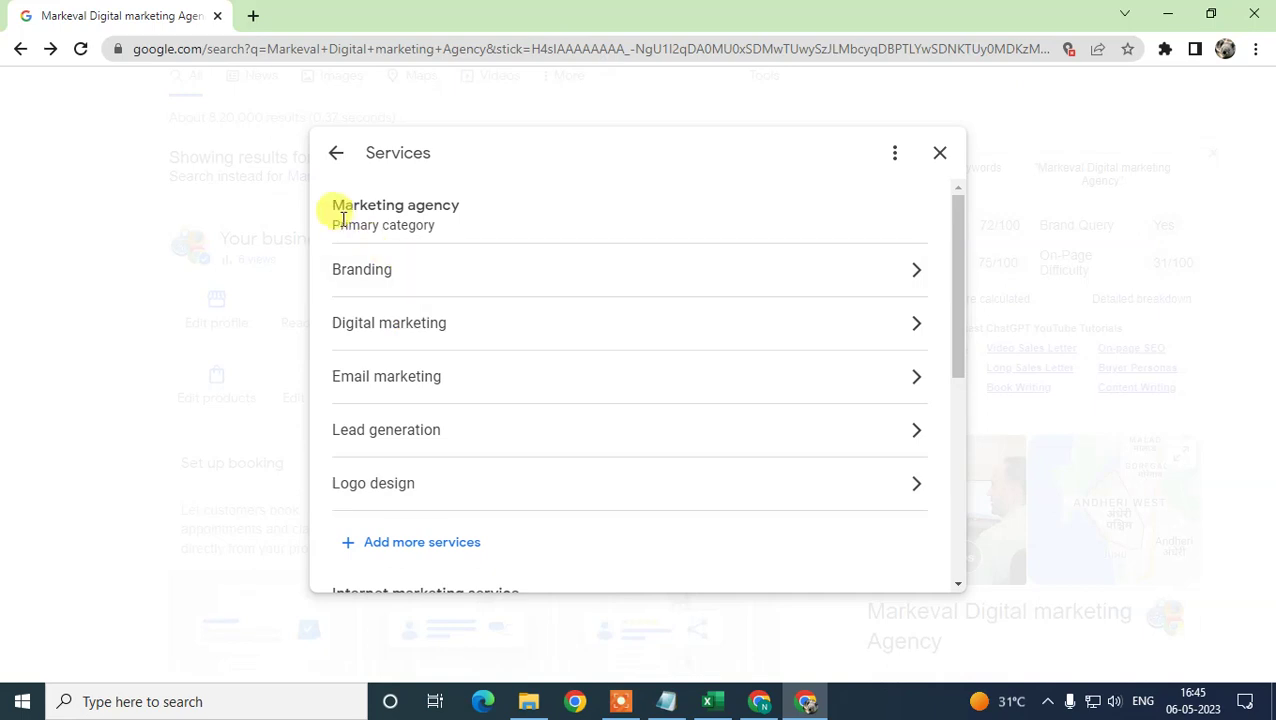
- Browse more services for Marketing agency, then cancel without adding any
left_click(398, 547)
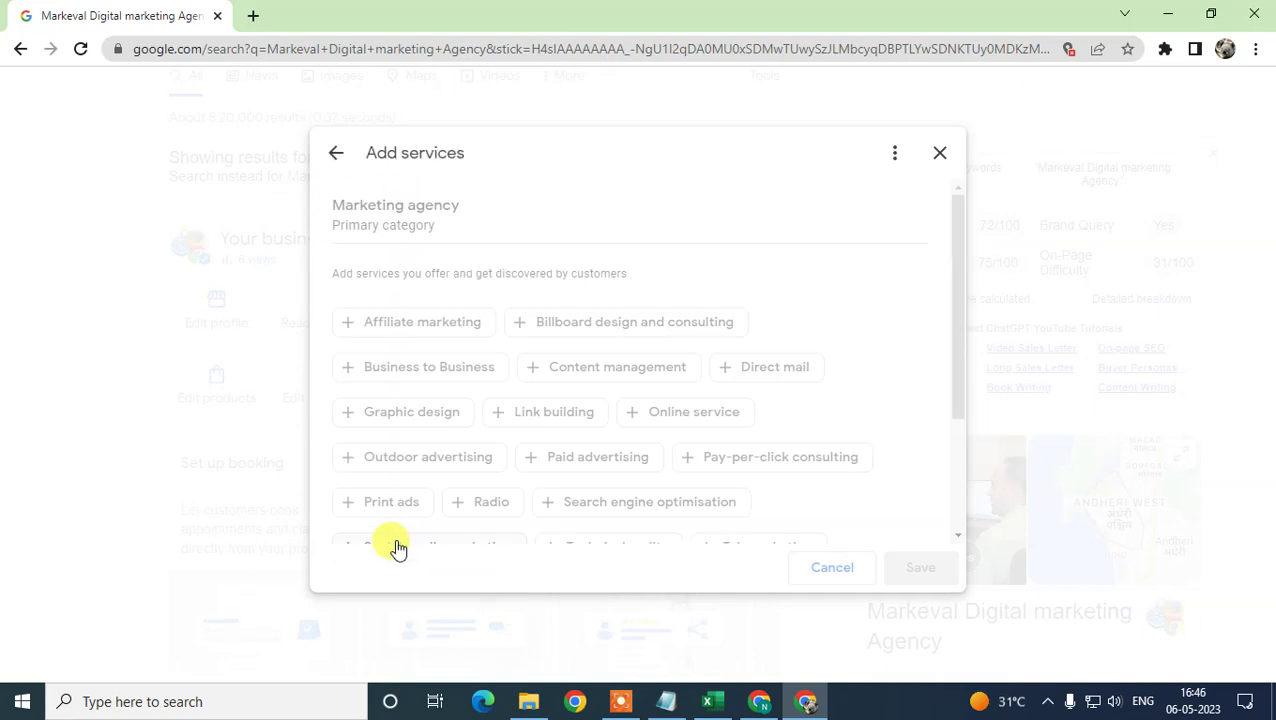
scroll(433, 384, "down", 3)
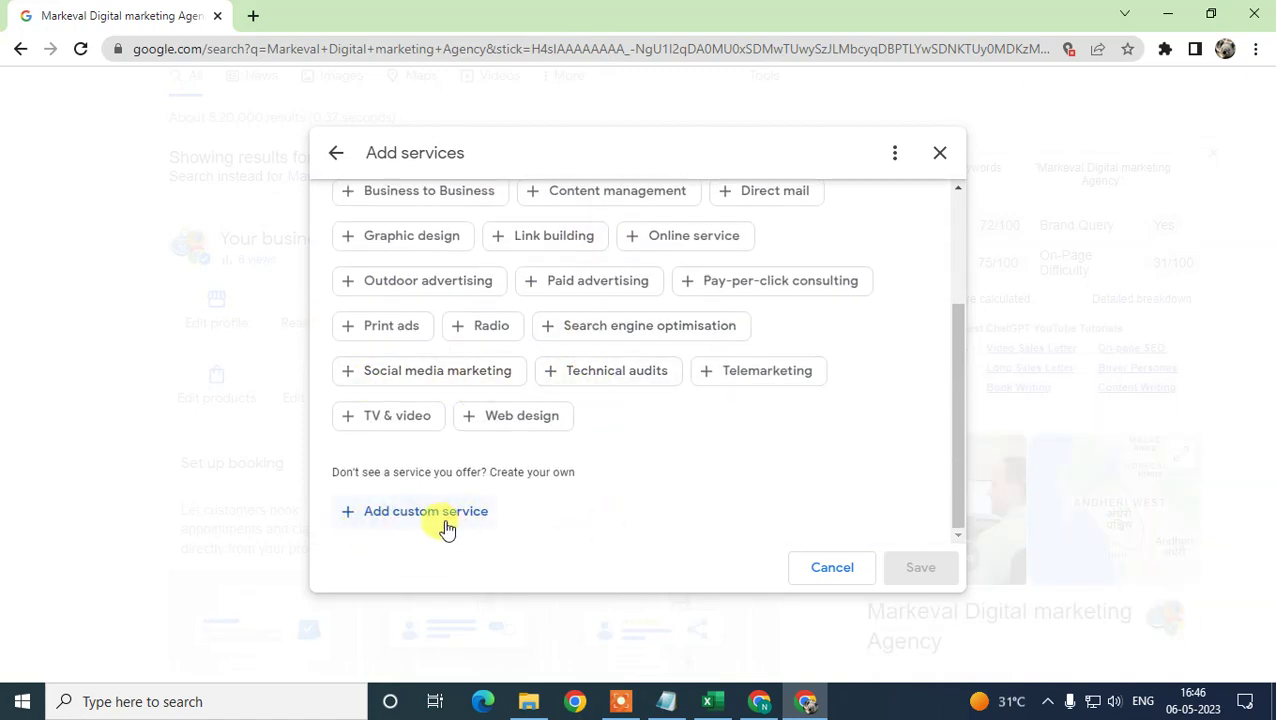
left_click(836, 570)
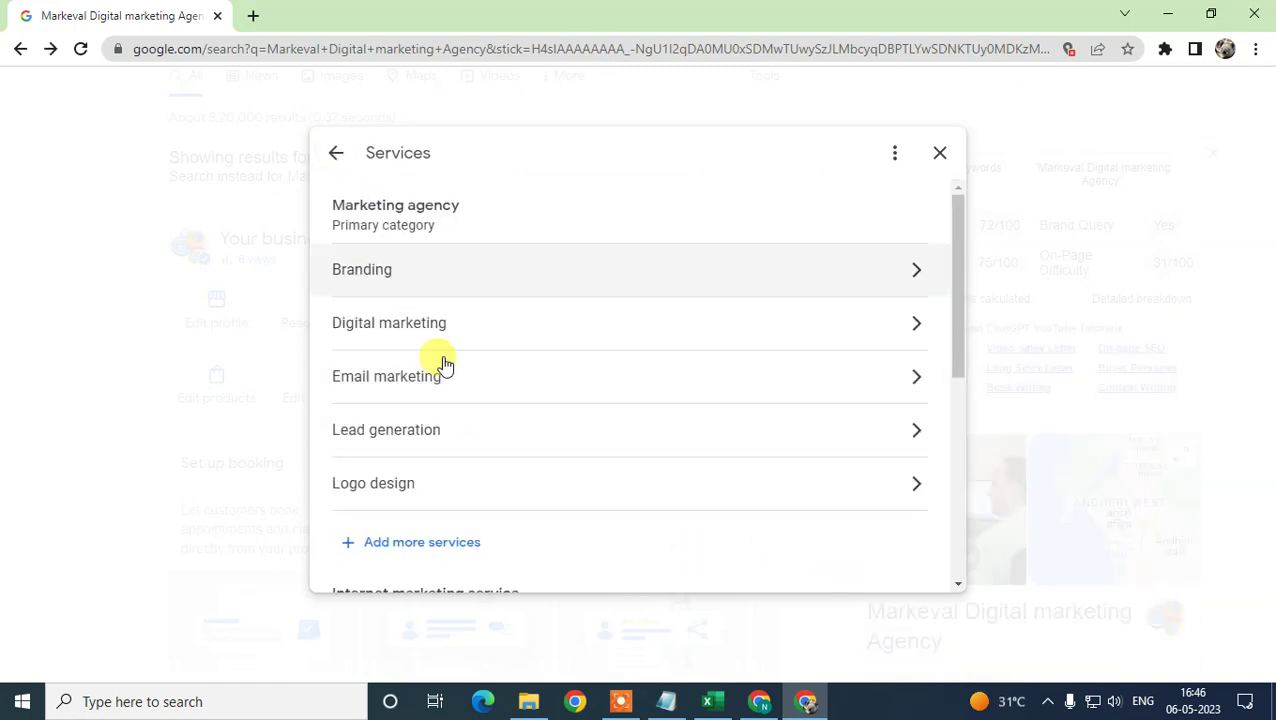
- Close the Services dialog and minimise Chrome to reveal the desktop
scroll(445, 368, "down", 2)
scroll(500, 424, "down", 2)
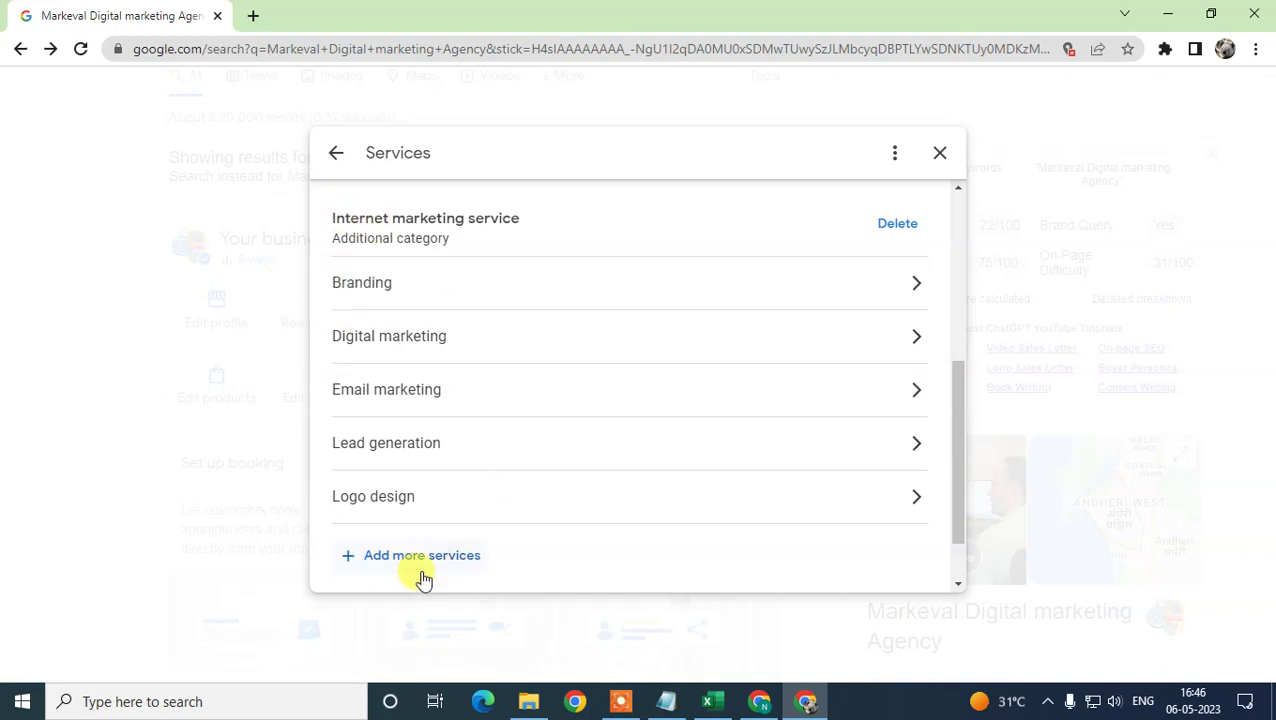
scroll(720, 513, "down", 1)
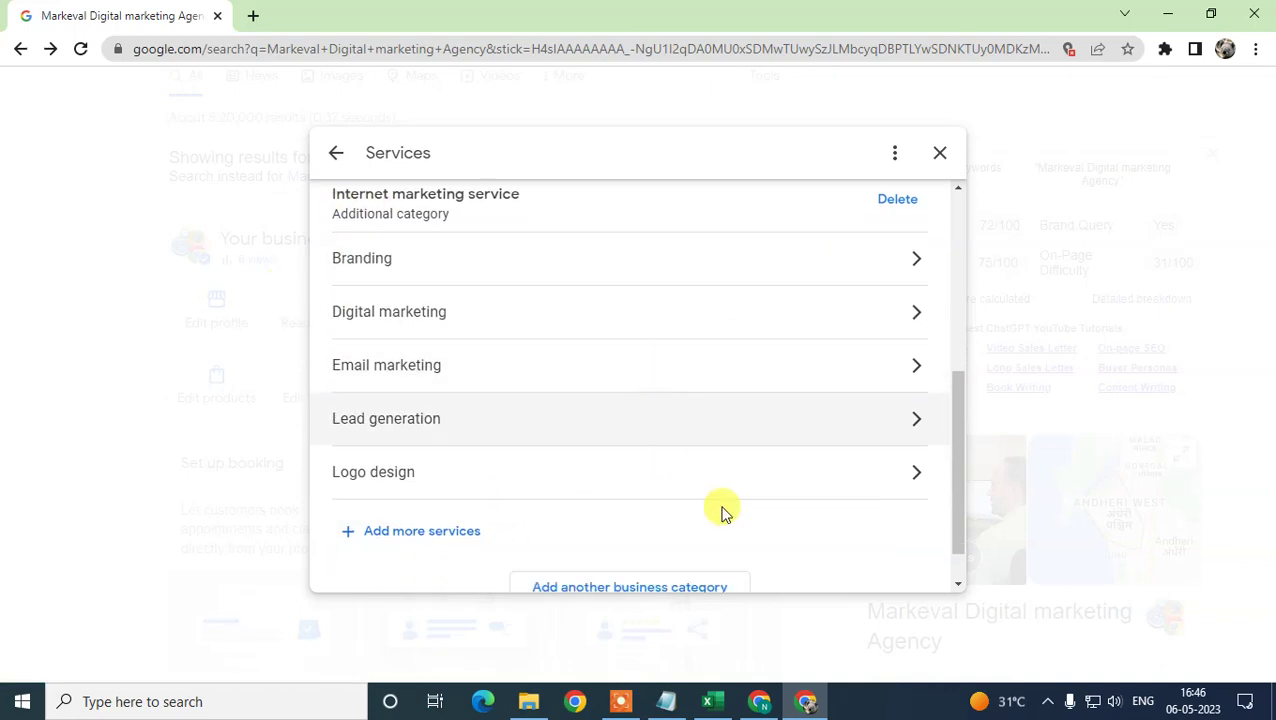
left_click(940, 152)
key("super+d")
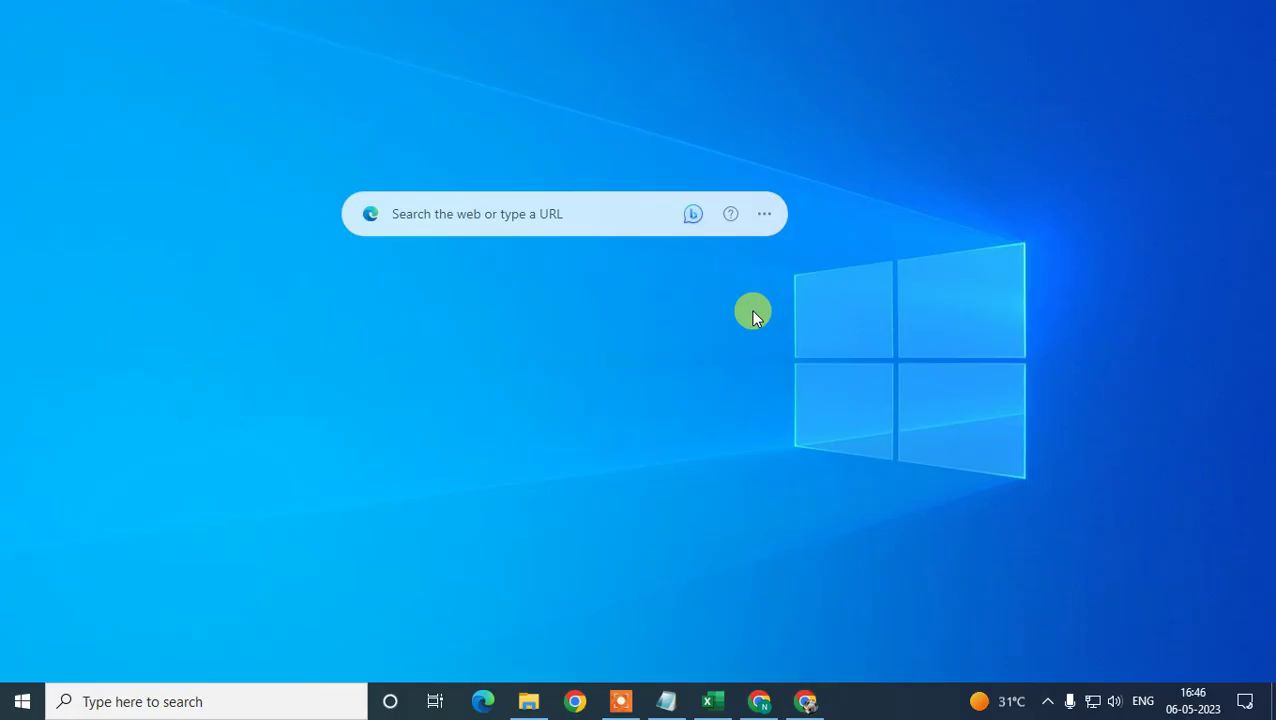